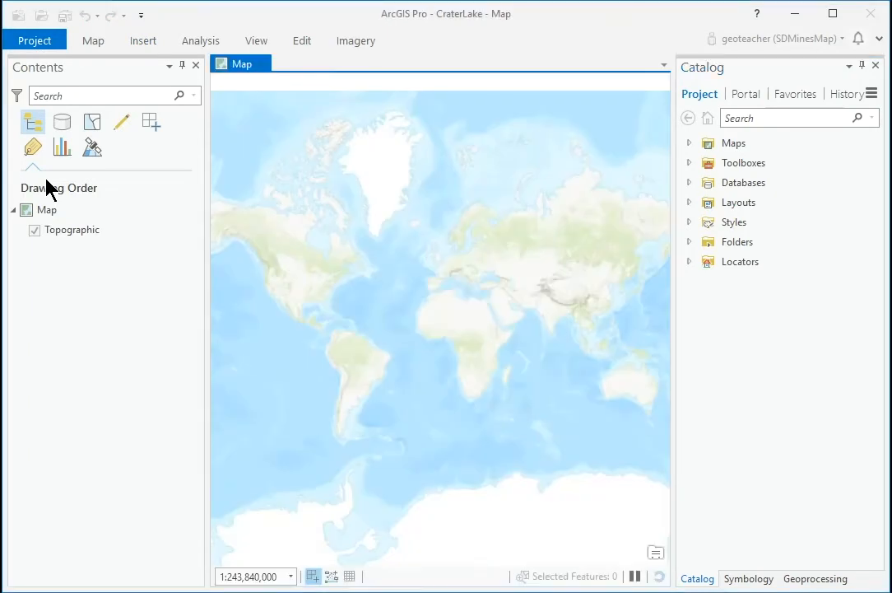
- Rename the new map from its default name to Rasters
left_click(51, 210)
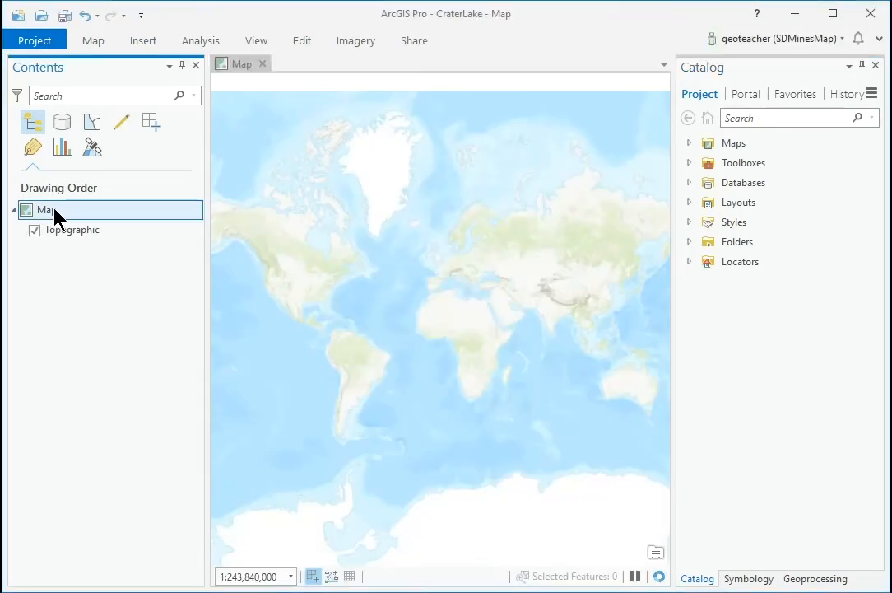
left_click(49, 211)
type("Rasters")
key("Return")
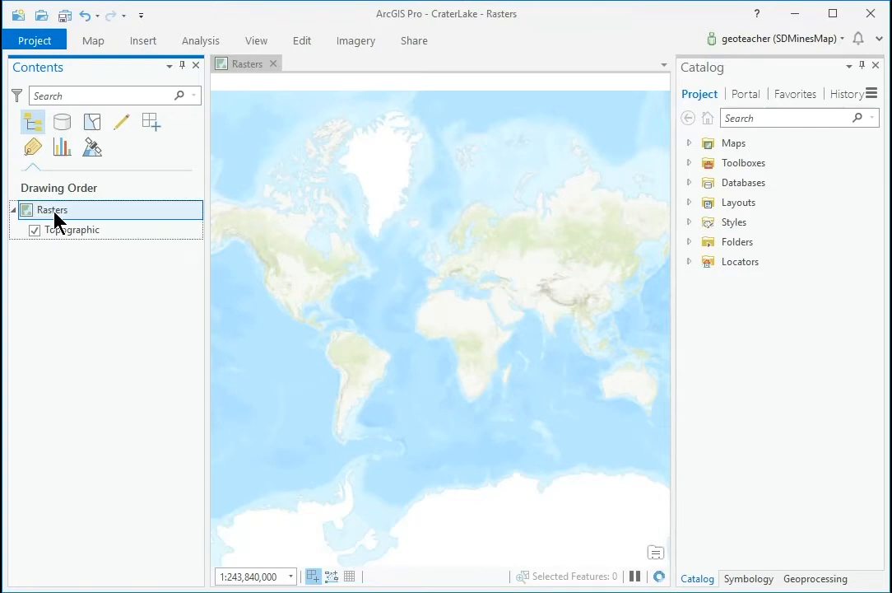
- Add the dem30m raster from CraterLake.gdb to the Rasters map and accept the WGS 1984 (ITRF00) To NAD 1983 transformation
left_click(689, 184)
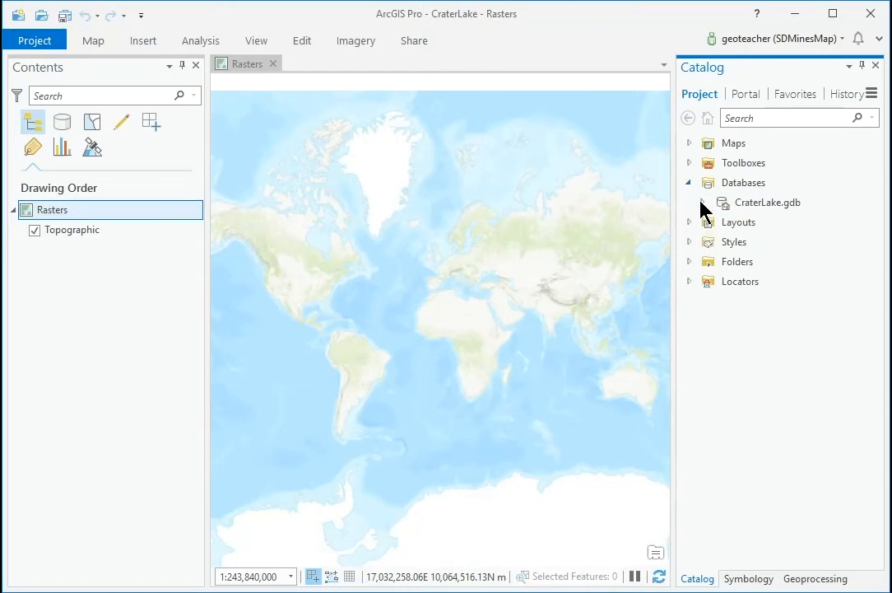
left_click(702, 202)
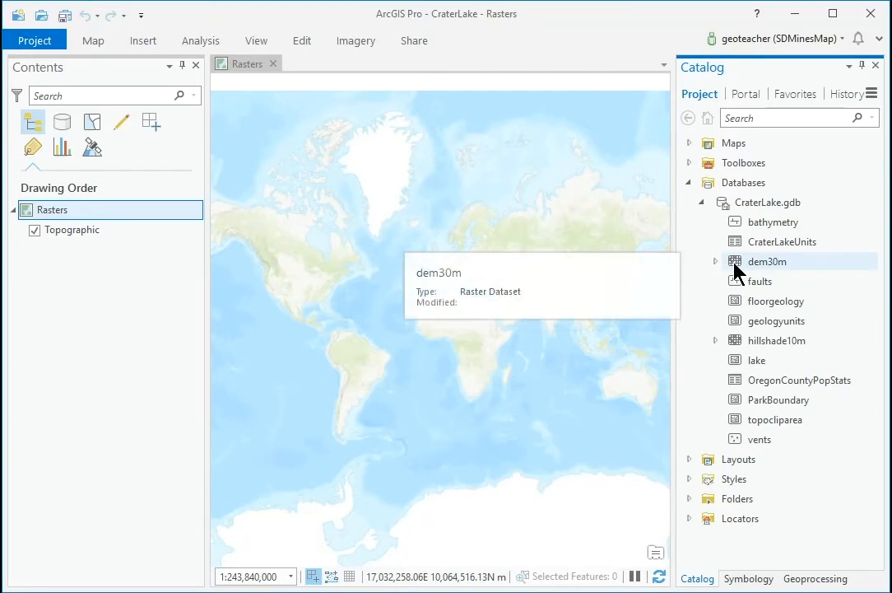
left_click_drag(734, 262, 452, 302)
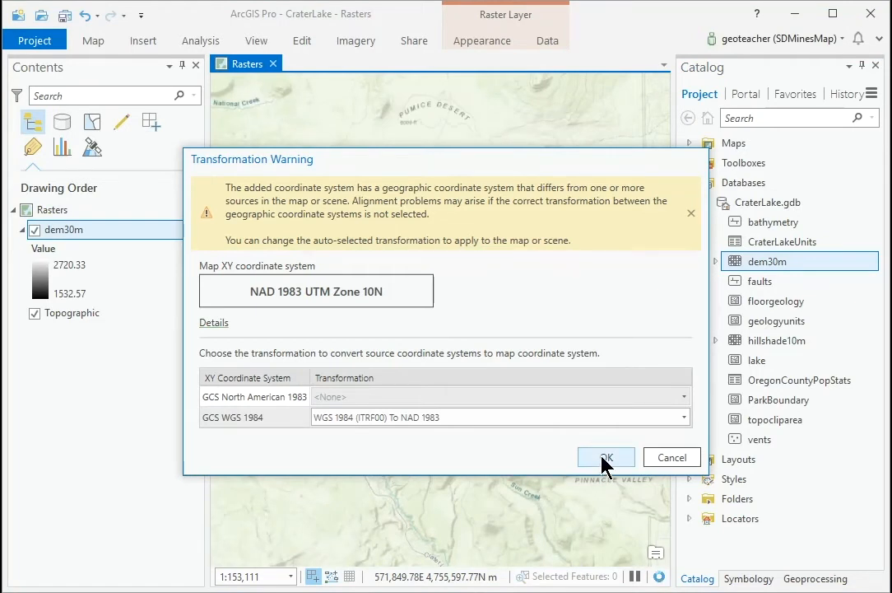
left_click(605, 459)
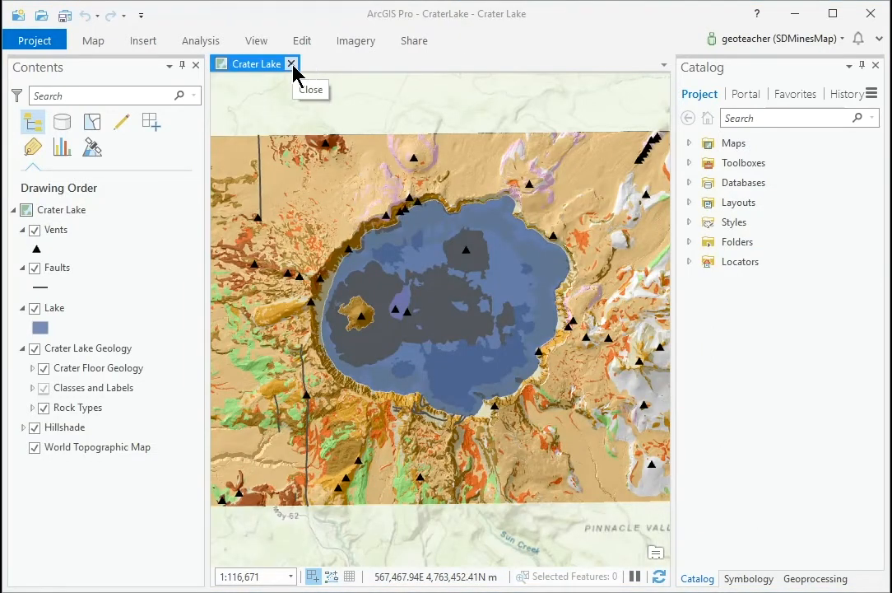
- Close the Crater Lake map and create a new map named Rasters
left_click(292, 64)
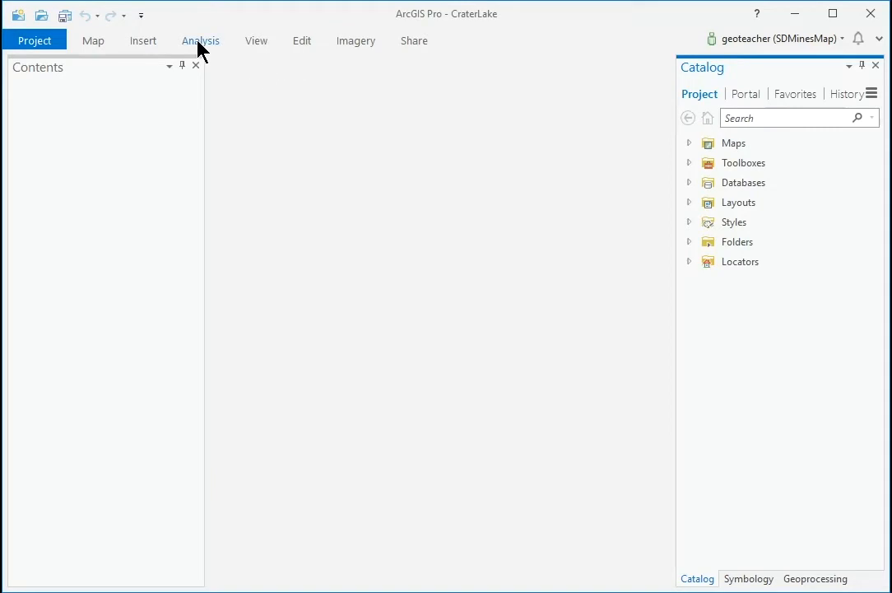
left_click(146, 47)
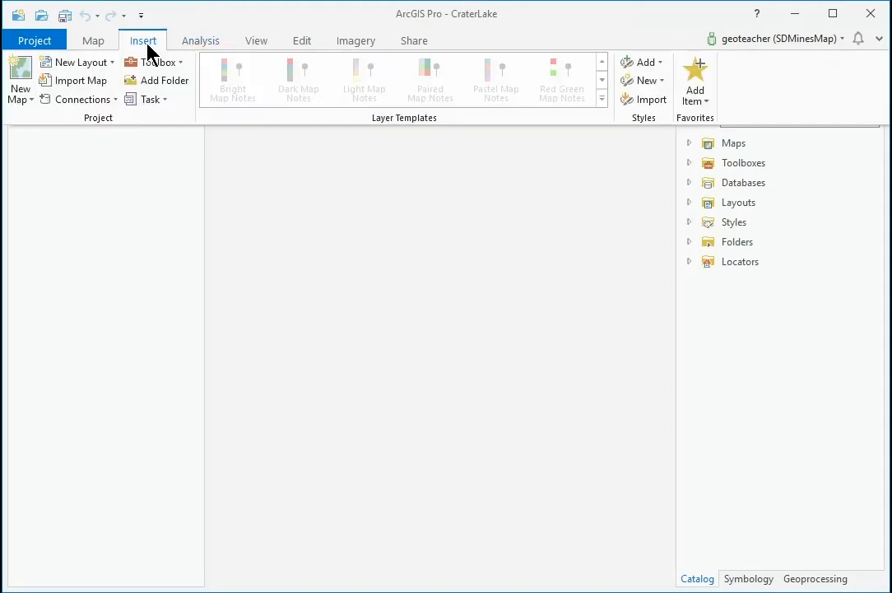
left_click(23, 79)
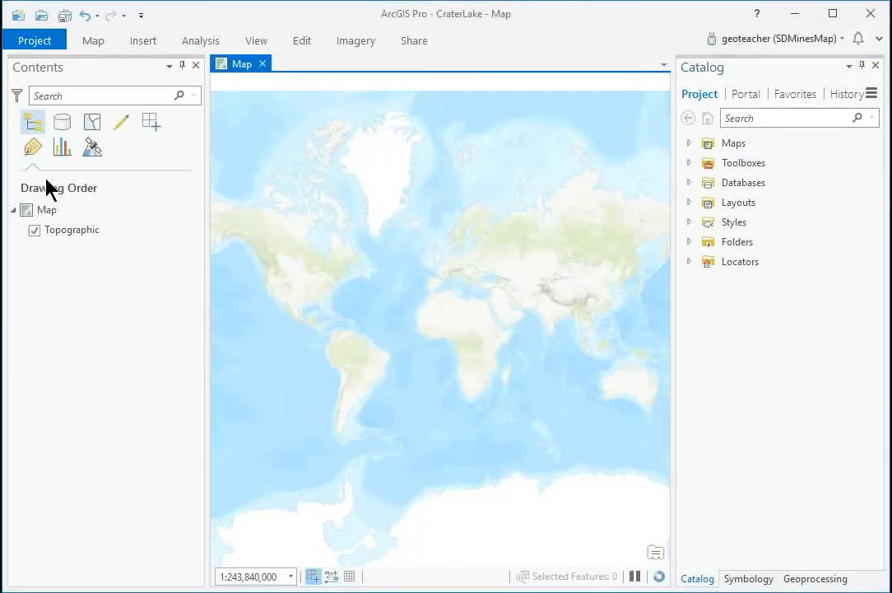
left_click(54, 212)
type("Rasters")
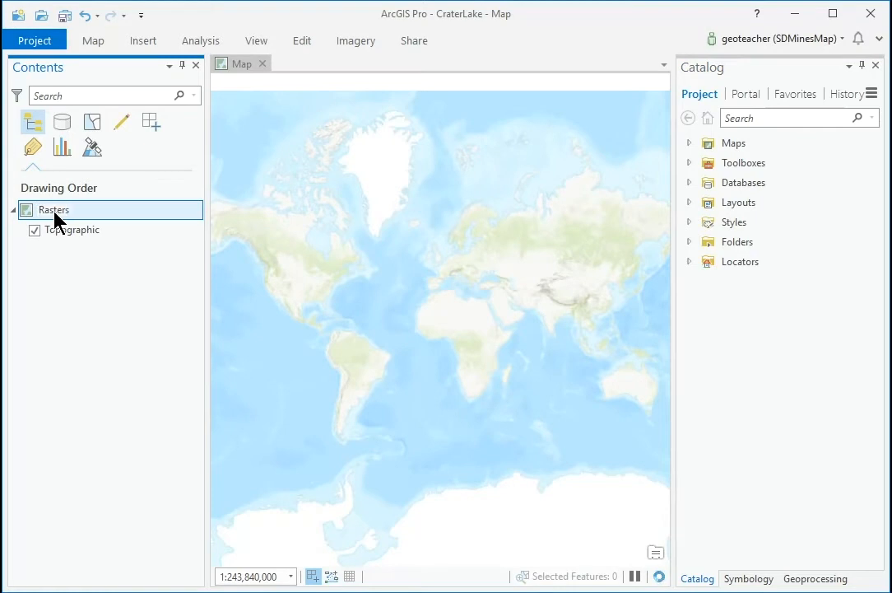
key("Return")
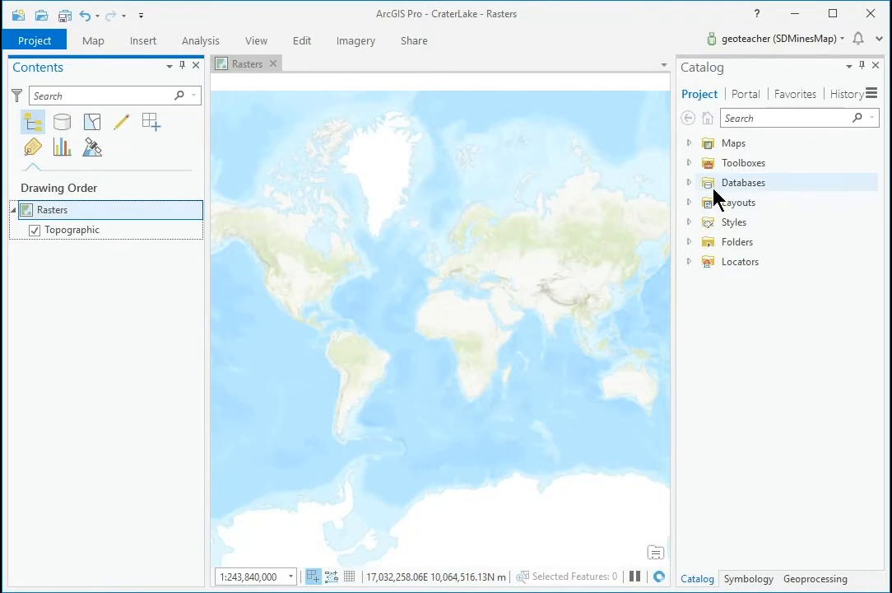
- Add the dem30m elevation raster from CraterLake.gdb to the new map, accepting the WGS 1984 (ITRF00) To NAD 1983 transformation
left_click(691, 183)
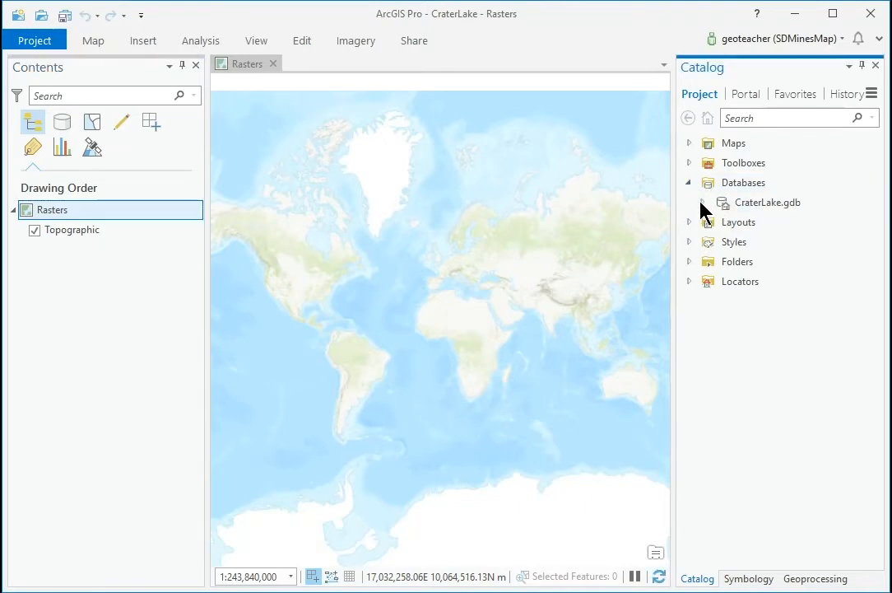
left_click(701, 202)
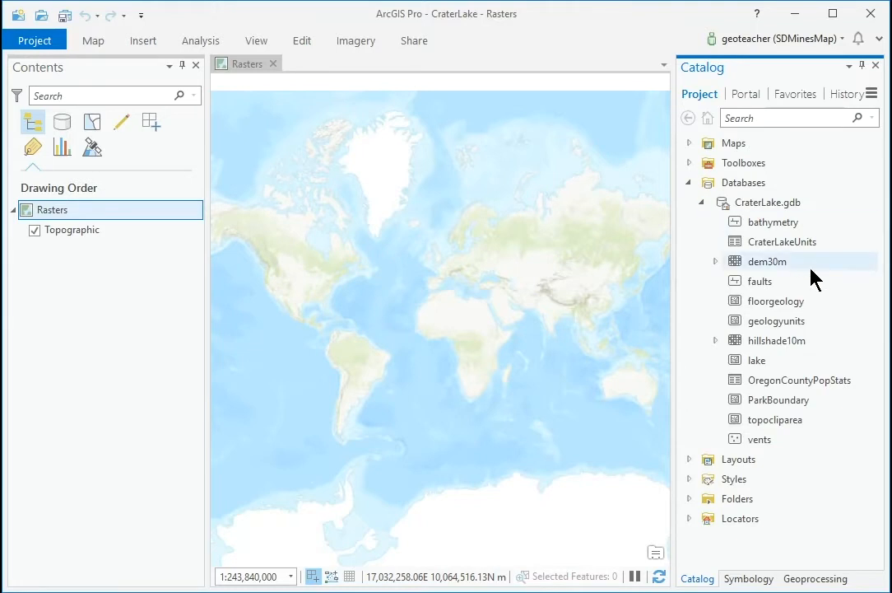
mouse_move(735, 265)
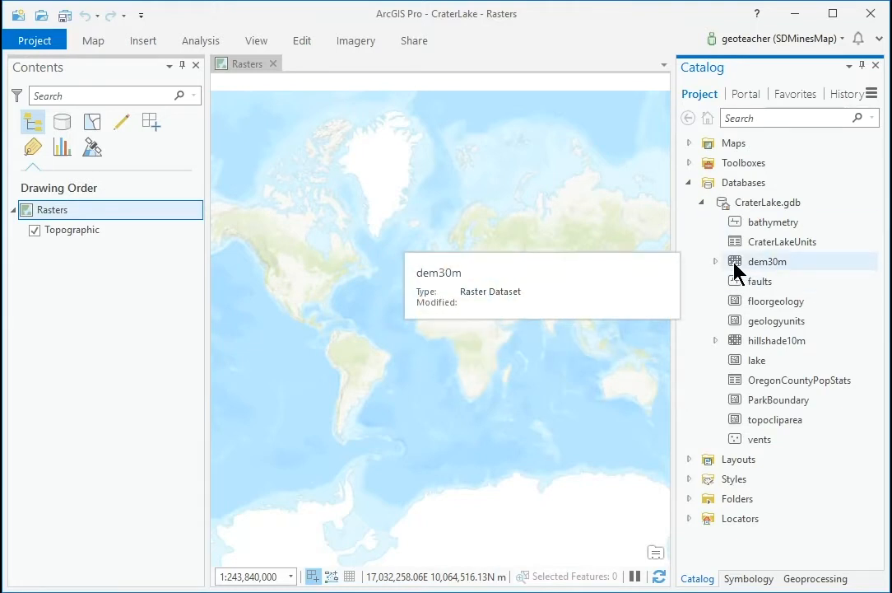
left_click_drag(735, 265, 449, 295)
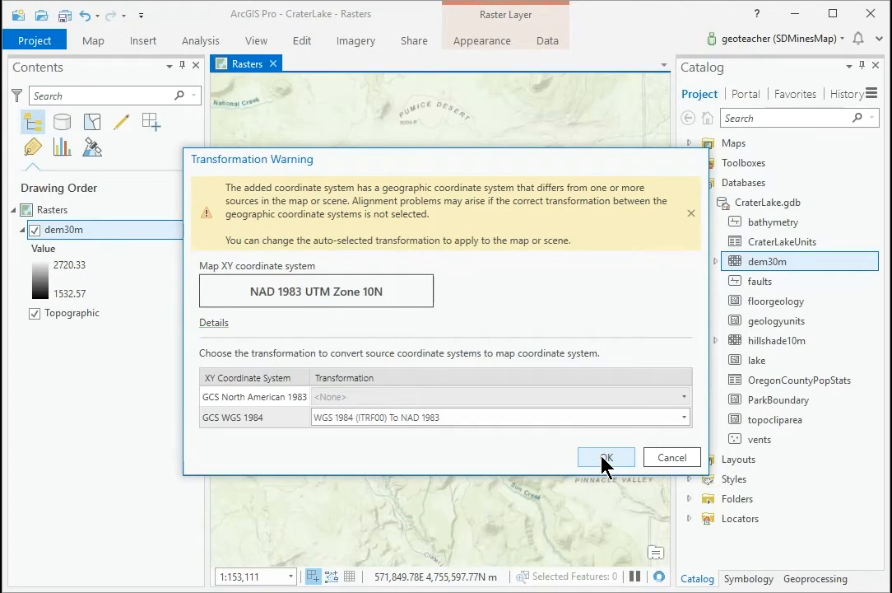
left_click(605, 459)
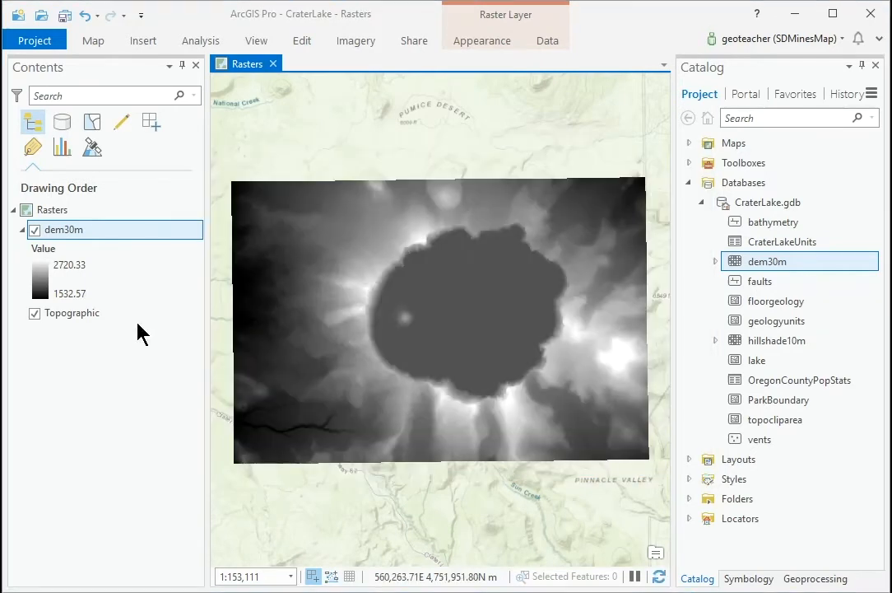
- Set the Rasters map's full extent to a custom extent calculated from the current visible extent
left_click(30, 212)
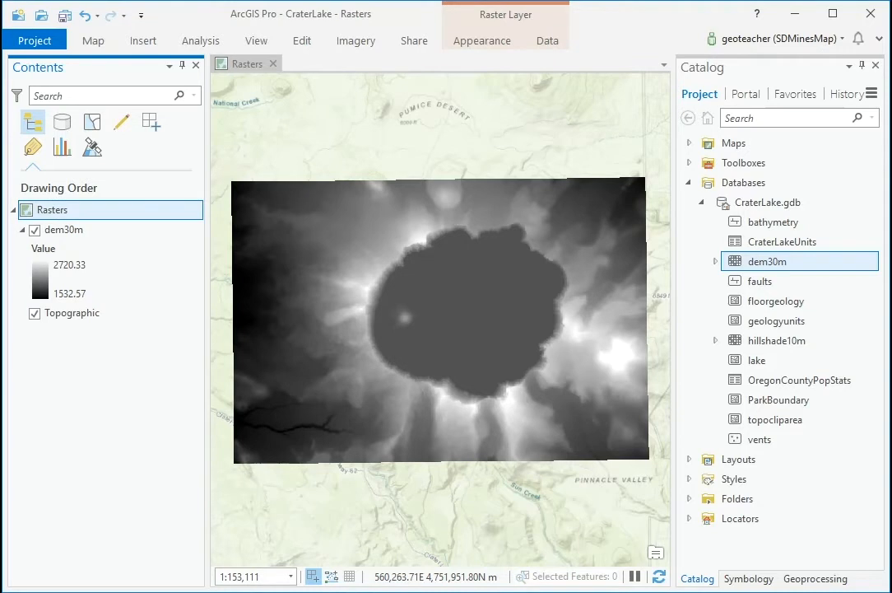
left_click(163, 589)
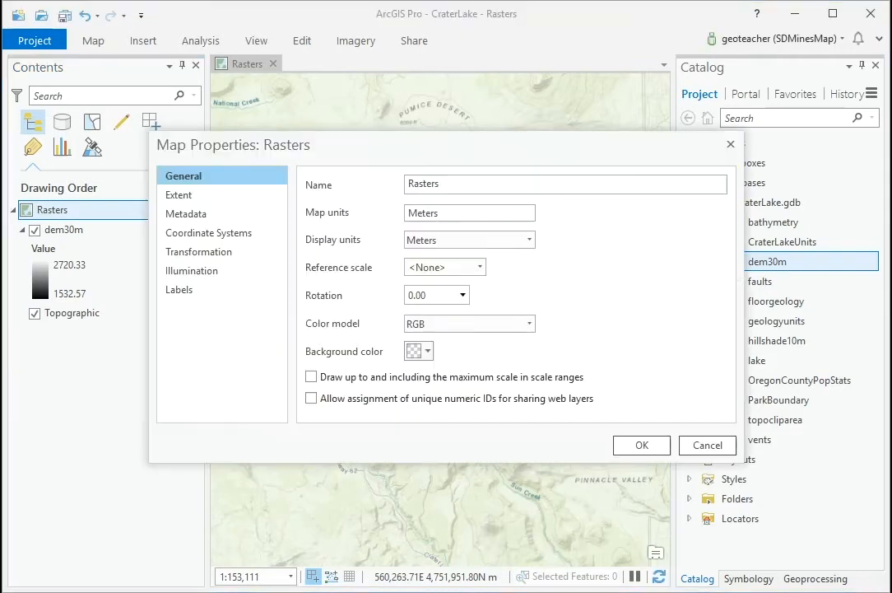
left_click(182, 195)
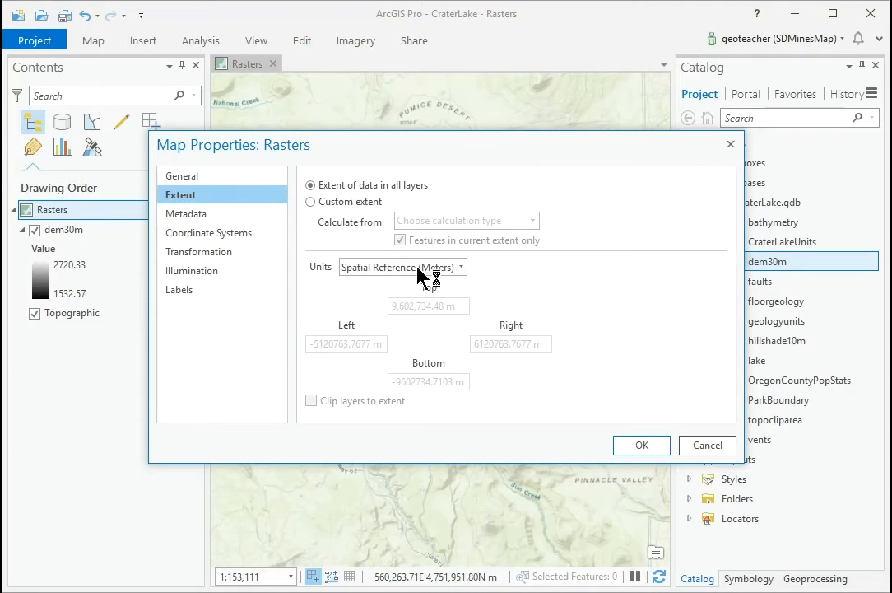
left_click(312, 204)
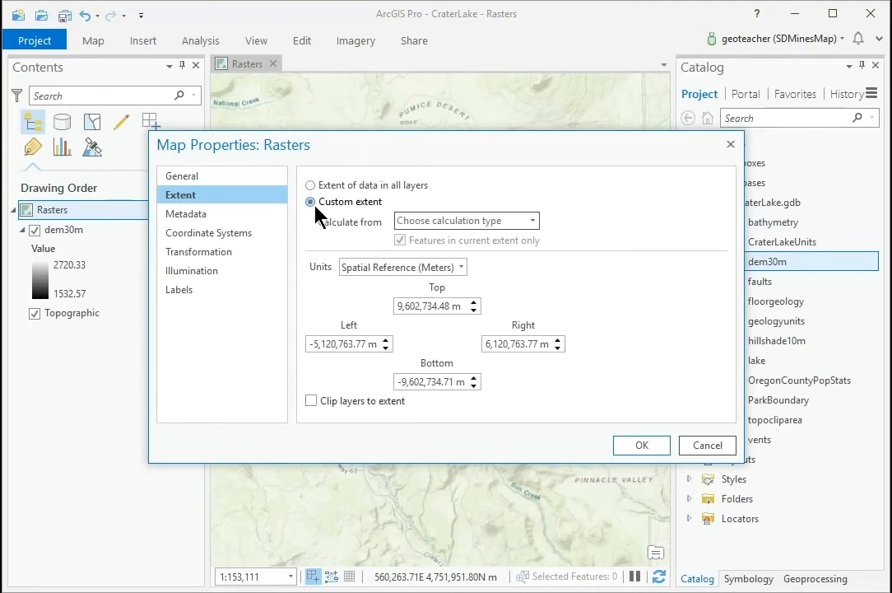
left_click(535, 220)
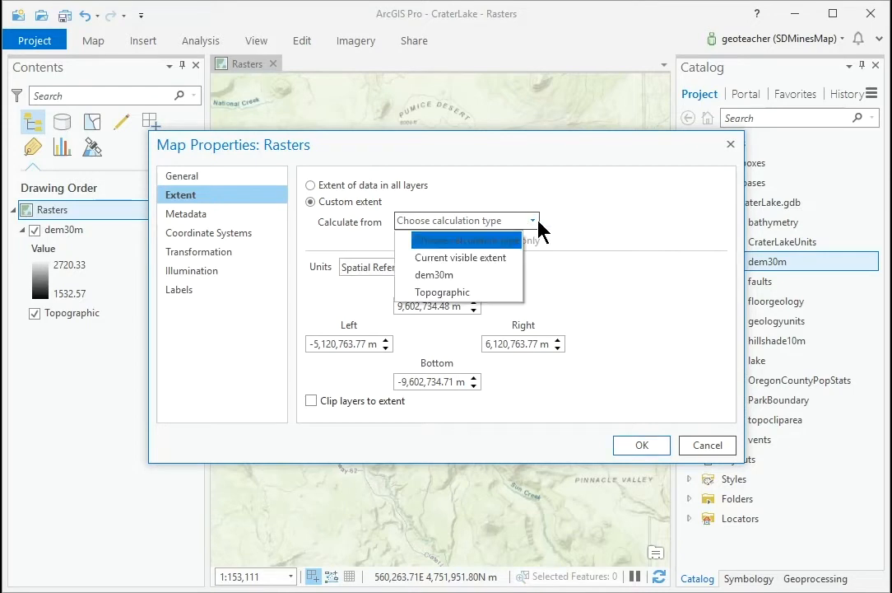
left_click(484, 259)
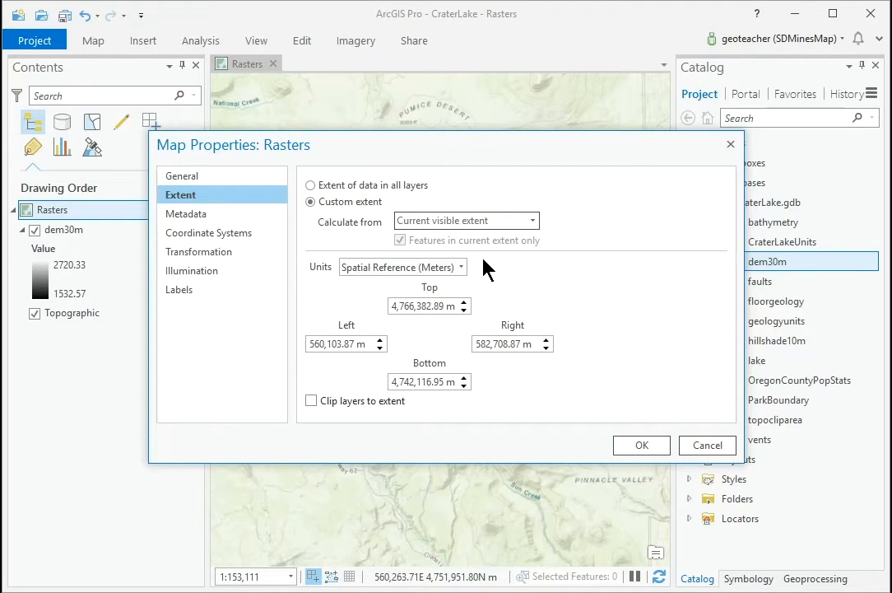
left_click(640, 448)
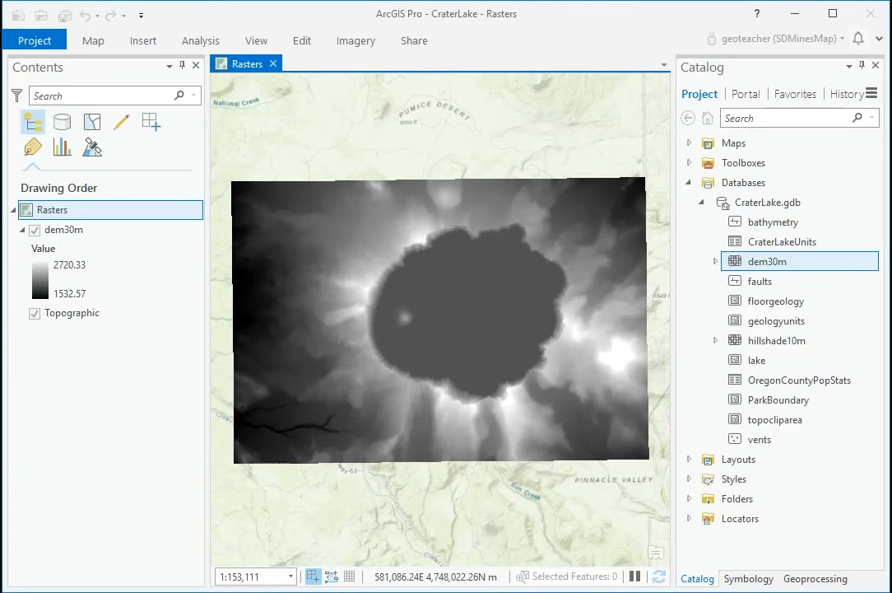
- Inspect dem30m pixel values on the gray slope northwest of the lake, the dark western edge and the bright southeastern peak
left_click(89, 42)
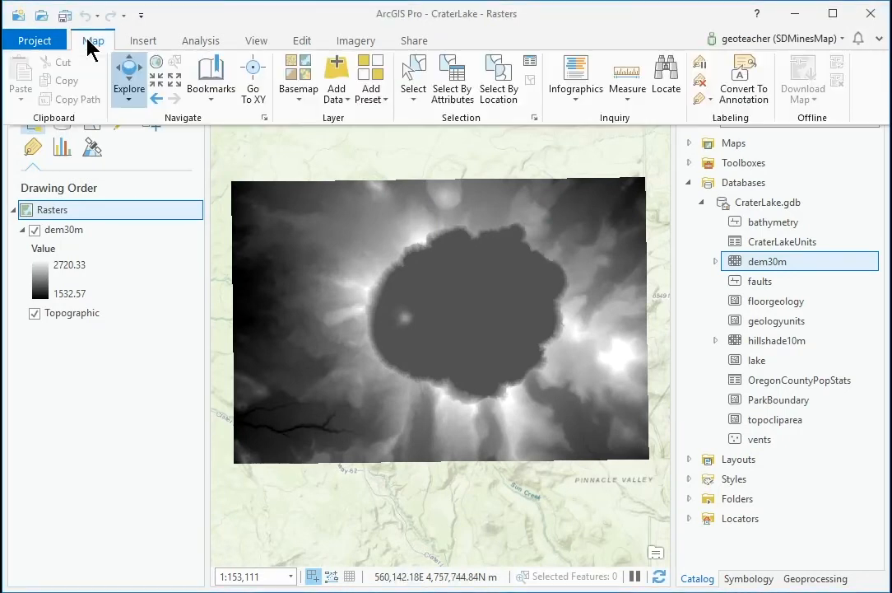
left_click(124, 76)
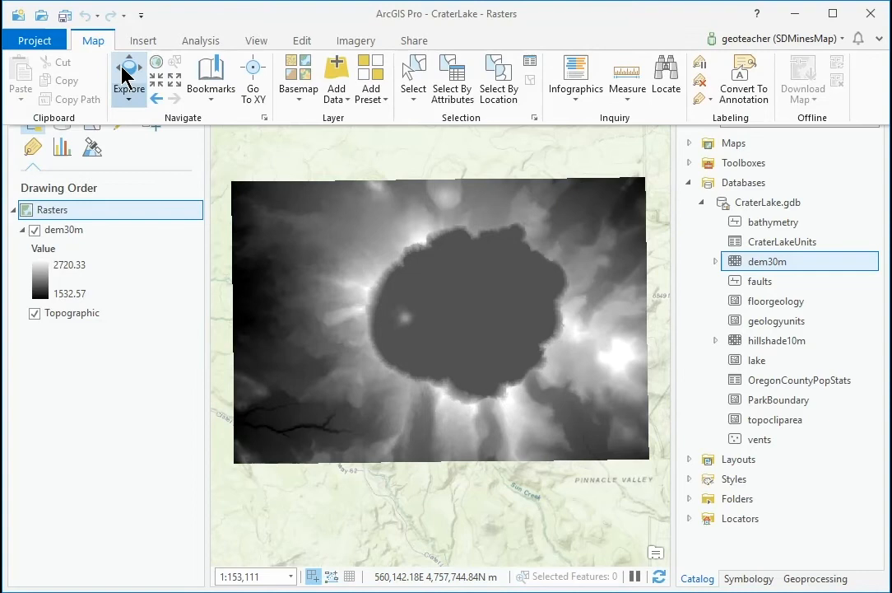
left_click(345, 262)
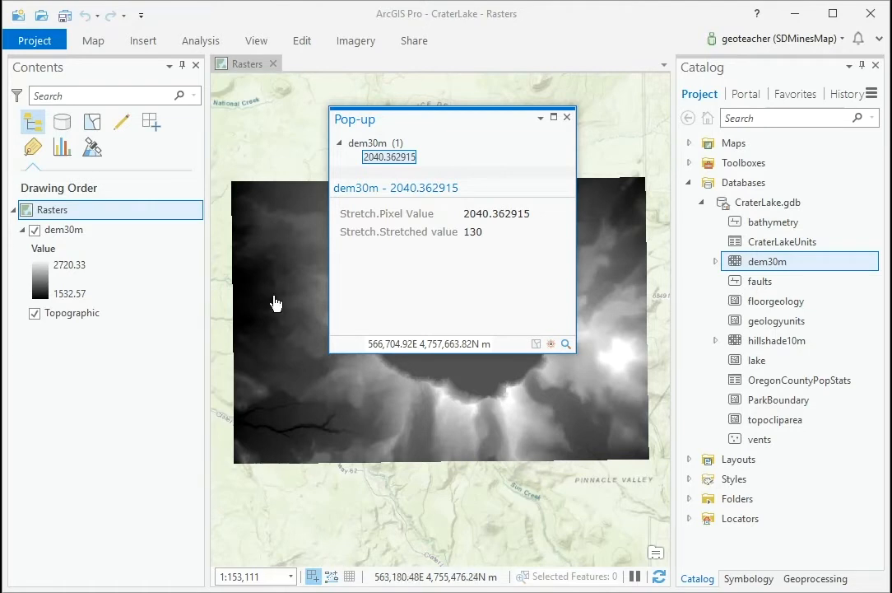
left_click(243, 312)
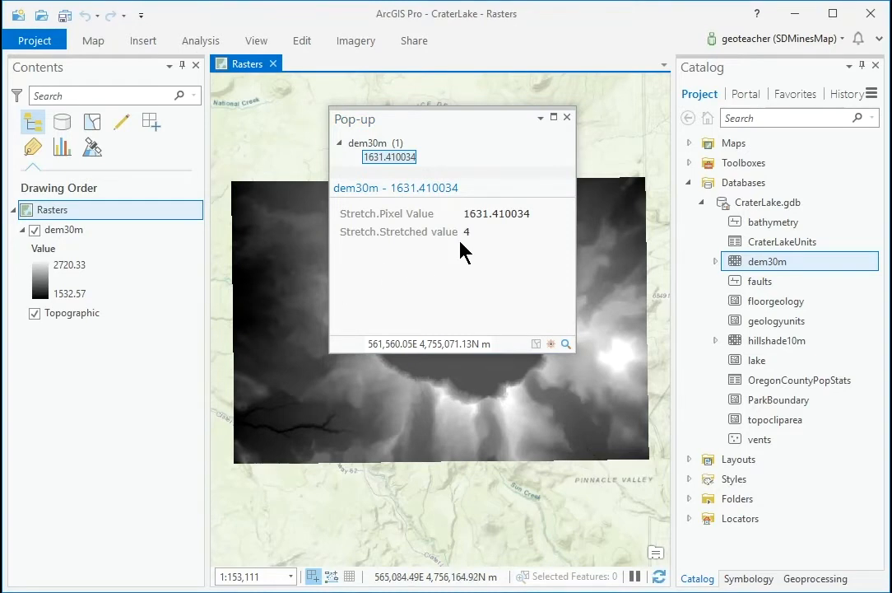
left_click(617, 361)
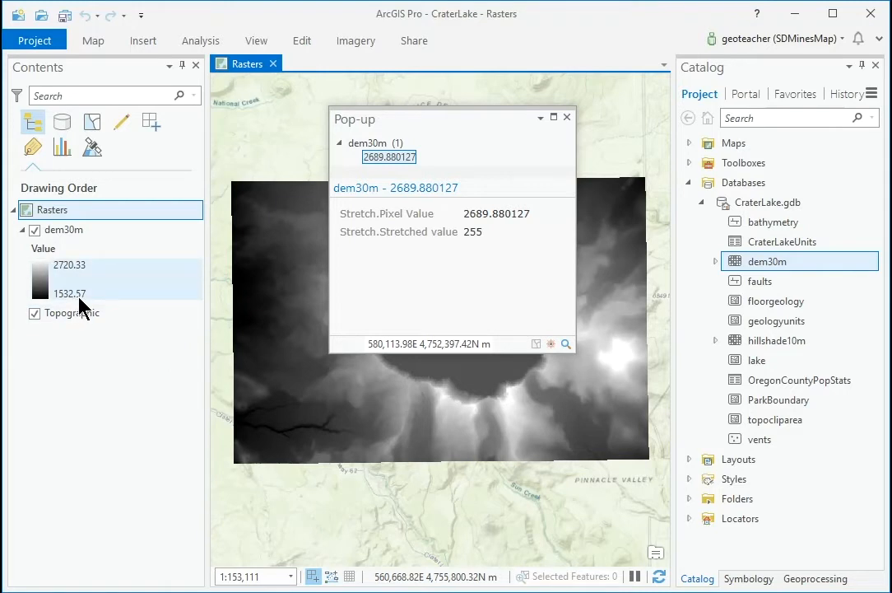
left_click(567, 117)
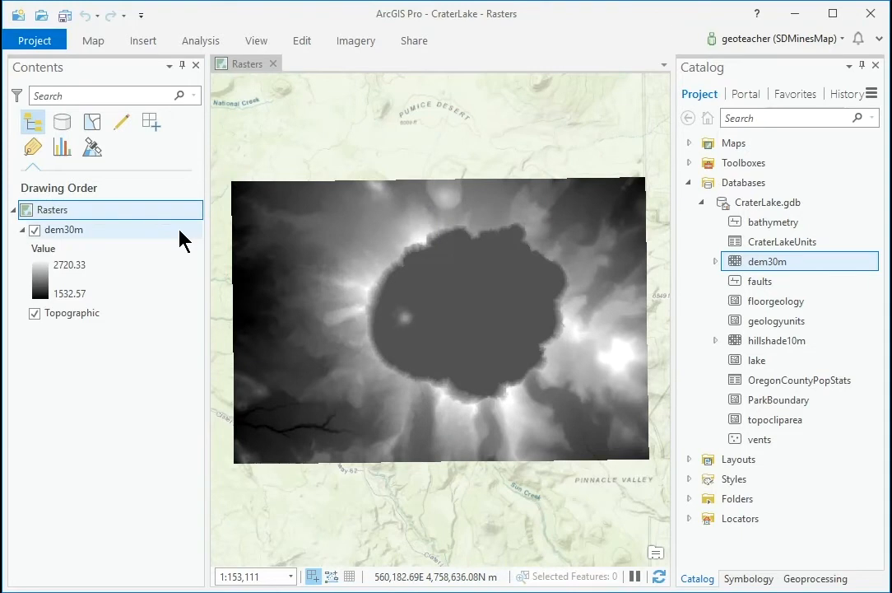
- Symbolize the dem30m layer with Stretch symbology and the green-yellow-orange color scheme
left_click(65, 232)
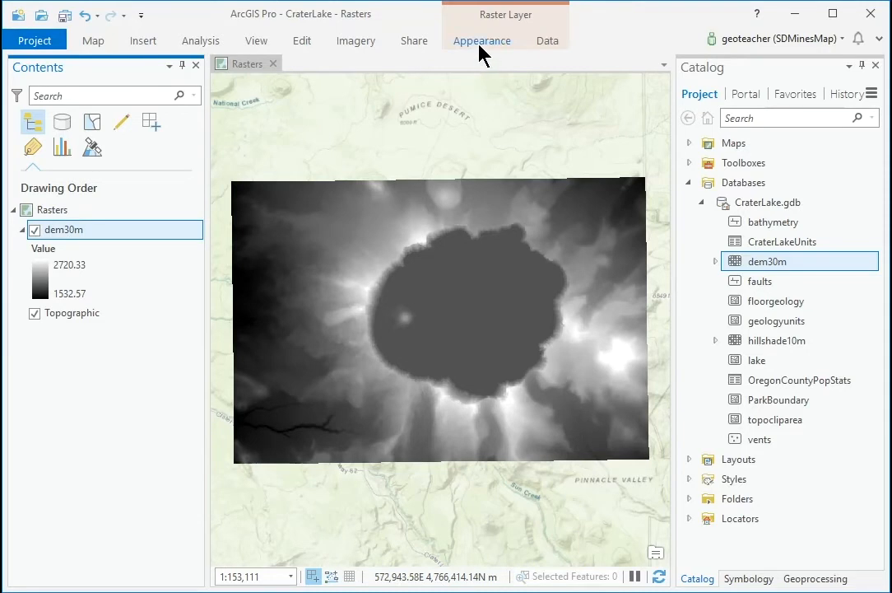
left_click(480, 47)
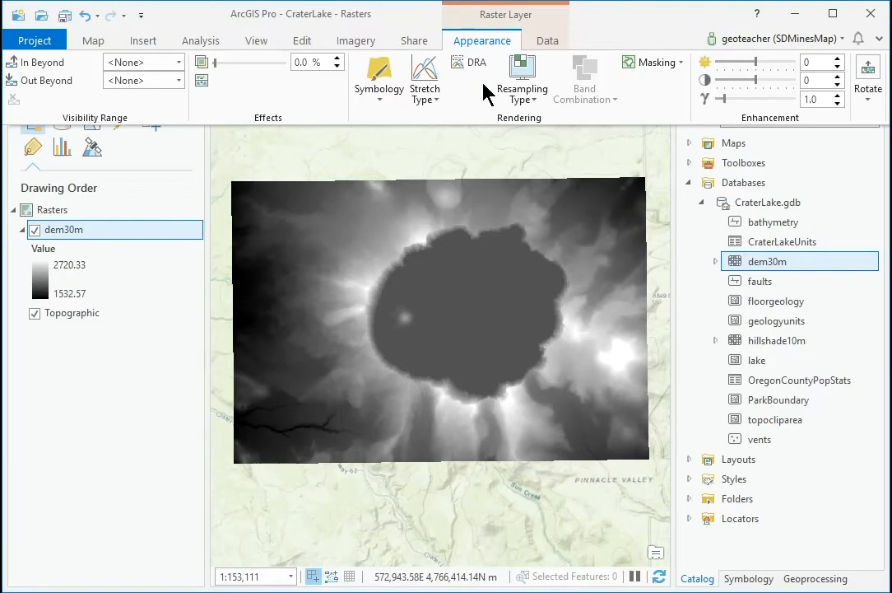
left_click(375, 96)
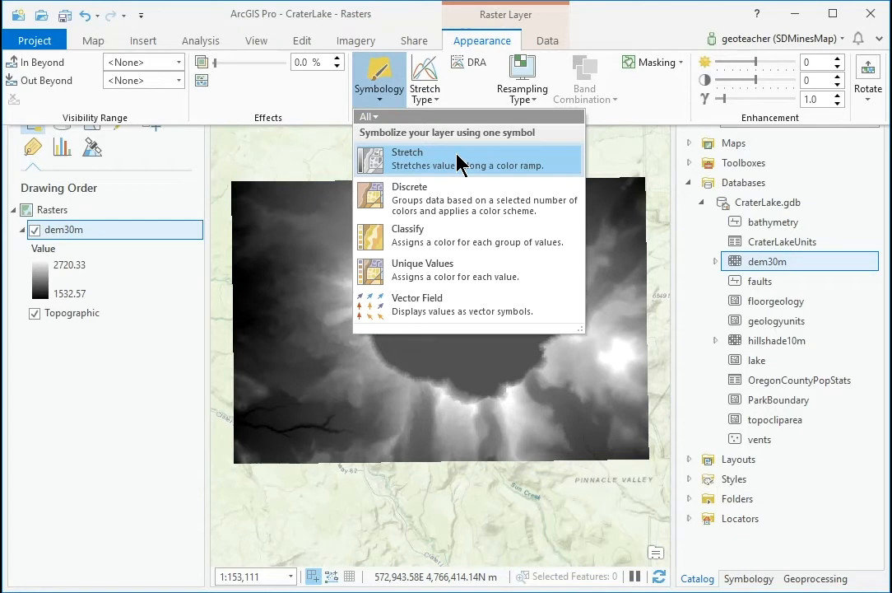
left_click(379, 103)
left_click(380, 103)
left_click(500, 165)
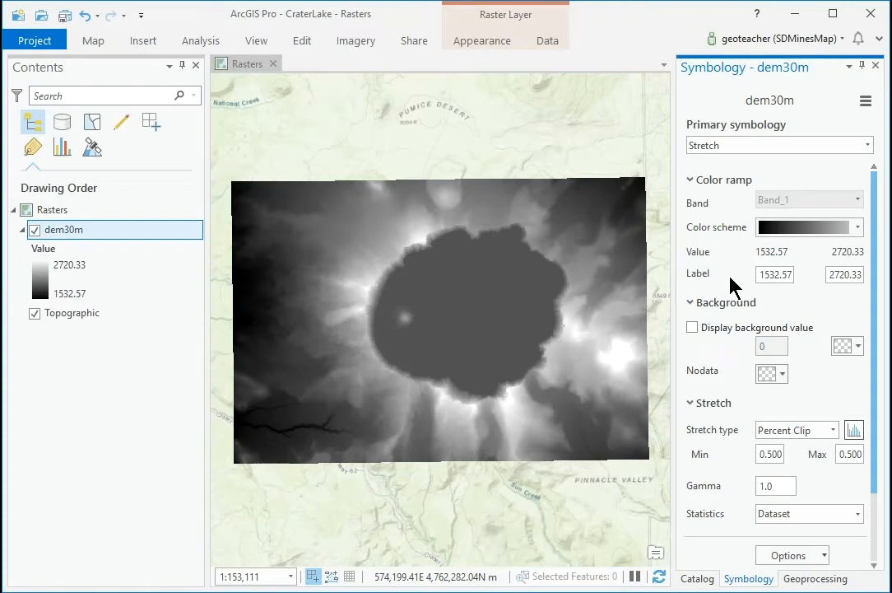
left_click(858, 228)
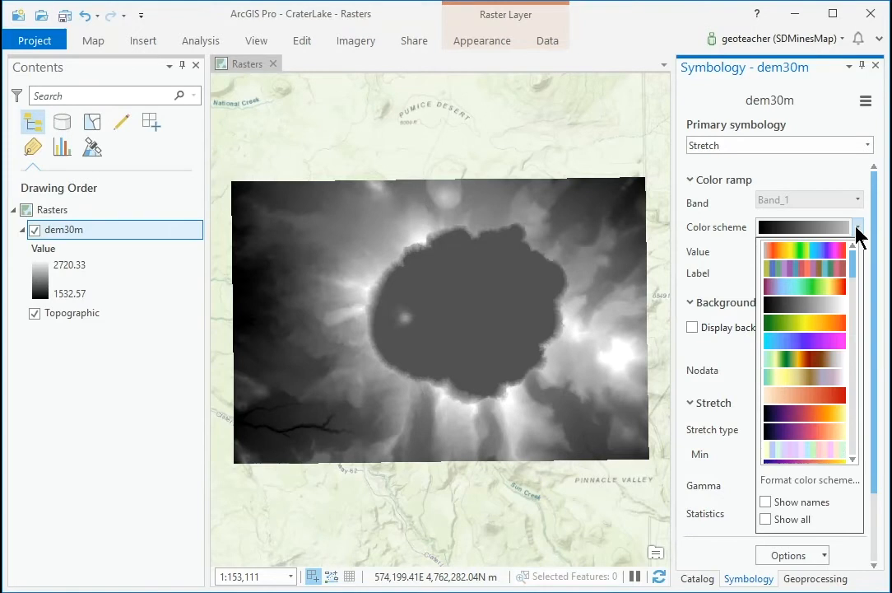
left_click(832, 323)
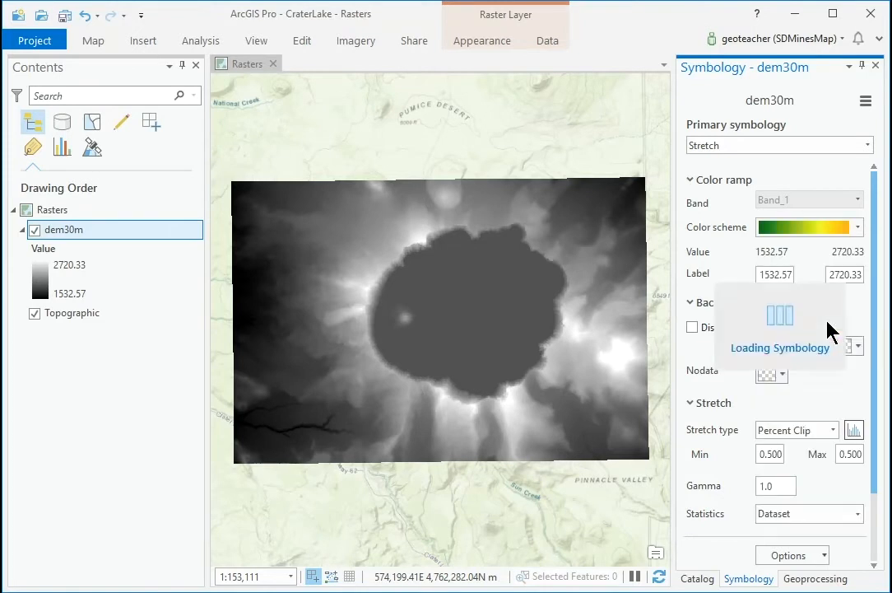
- Change the dem30m color scheme to the multicolor ramp running from pale cyan through green, orange and brown to white
left_click(858, 228)
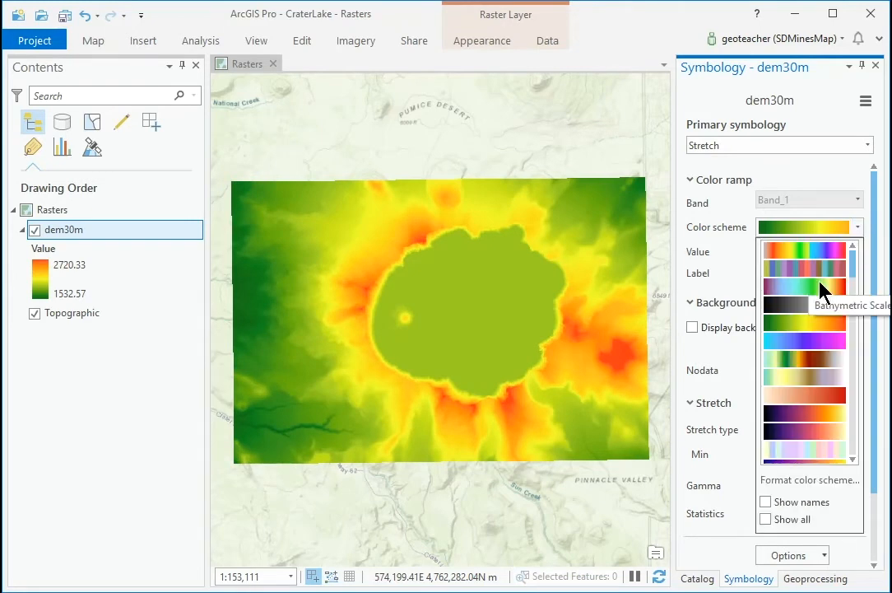
left_click(797, 360)
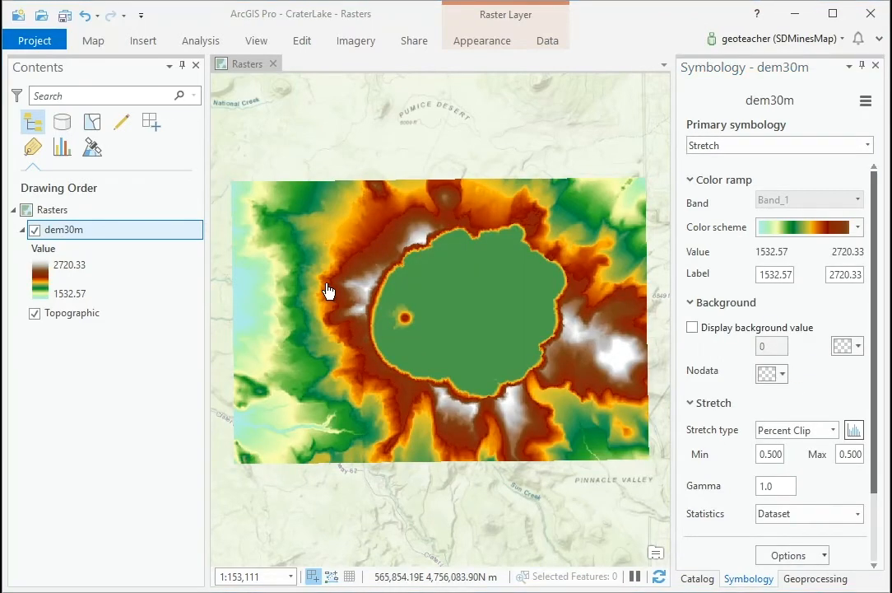
- Review the metadata description, data source and raster information in the dem30m layer properties
double_click(91, 235)
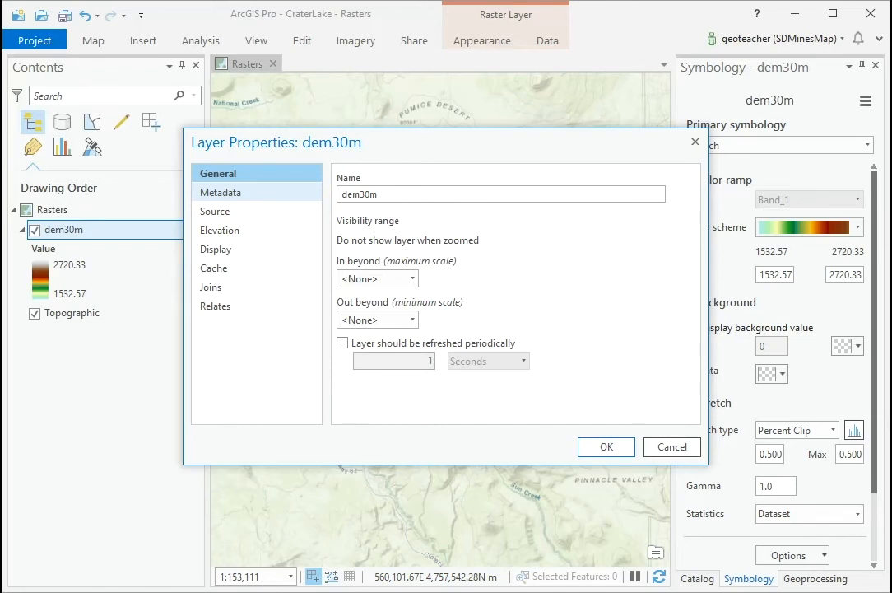
left_click(220, 193)
scroll(489, 341, "down", 4)
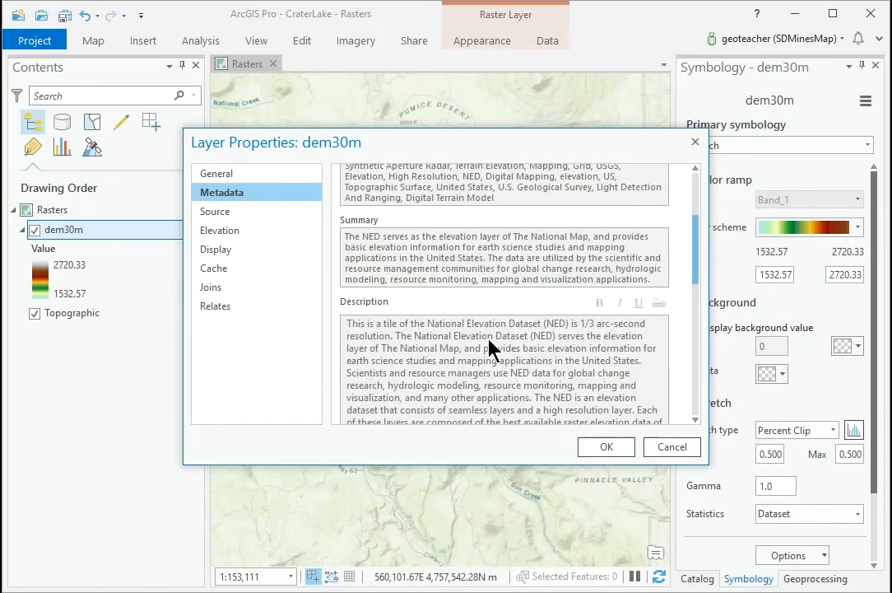
left_click(207, 214)
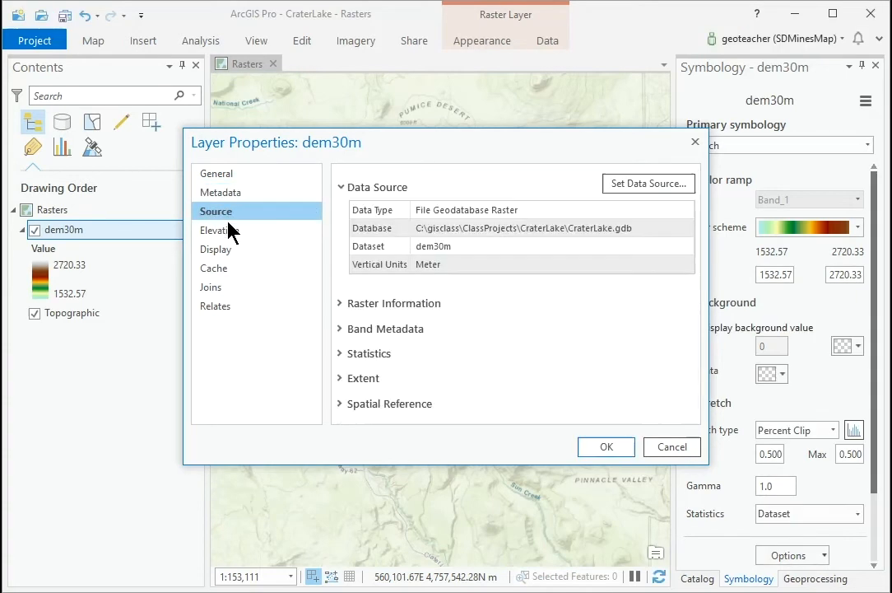
left_click(340, 304)
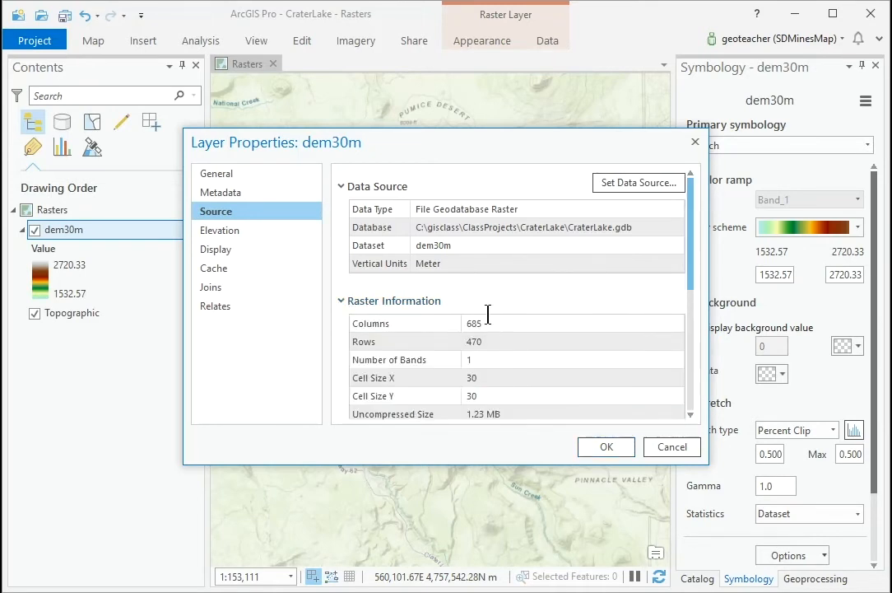
scroll(492, 265, "down", 5)
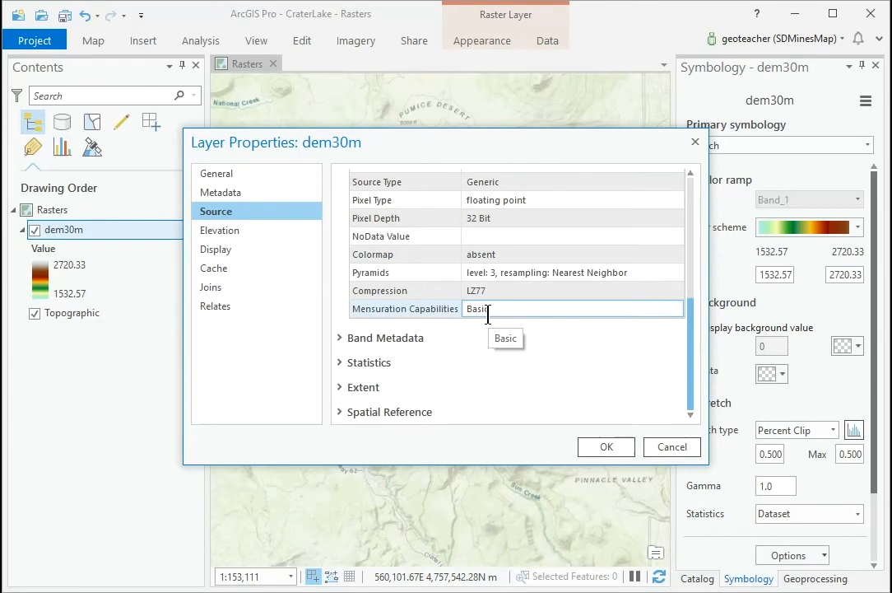
- Examine the projected and geographic coordinate systems in the dem30m spatial reference details
left_click(340, 412)
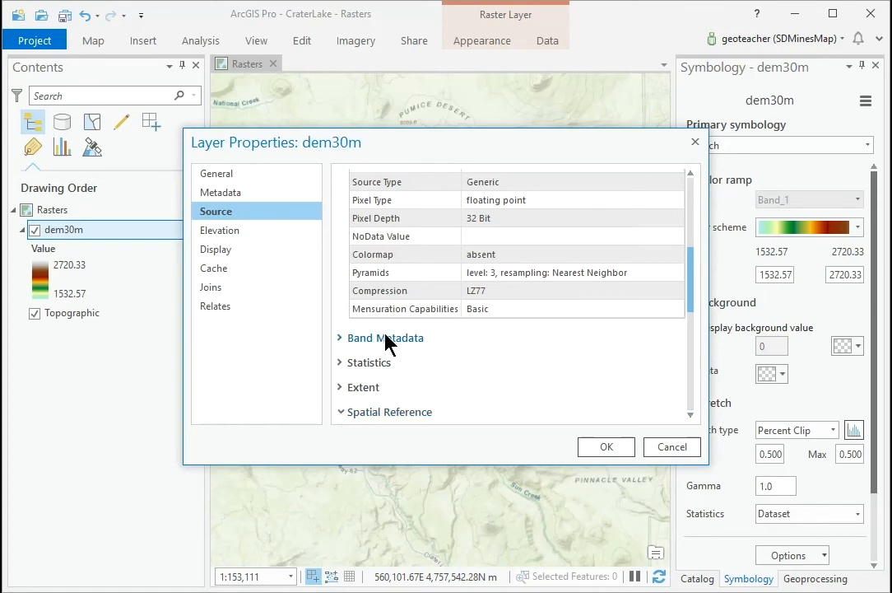
scroll(387, 339, "down", 5)
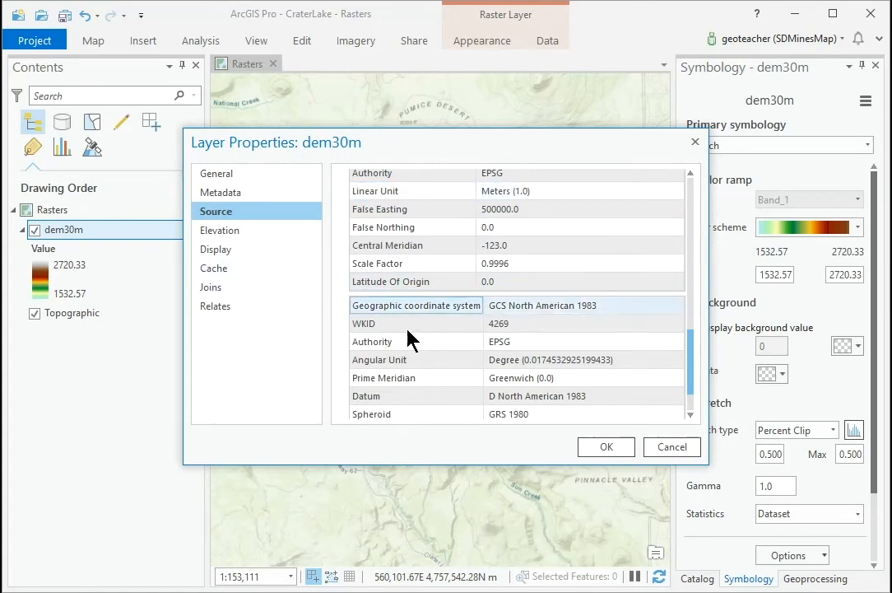
scroll(492, 372, "down", 2)
scroll(491, 372, "up", 10)
scroll(491, 366, "down", 3)
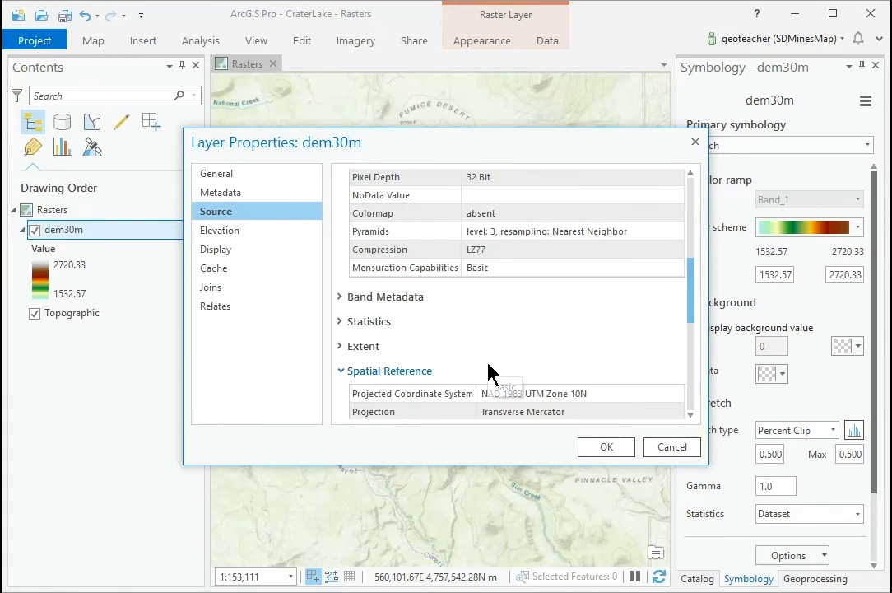
- Check the band statistics and extent coordinates of dem30m, then close its layer properties
left_click(344, 322)
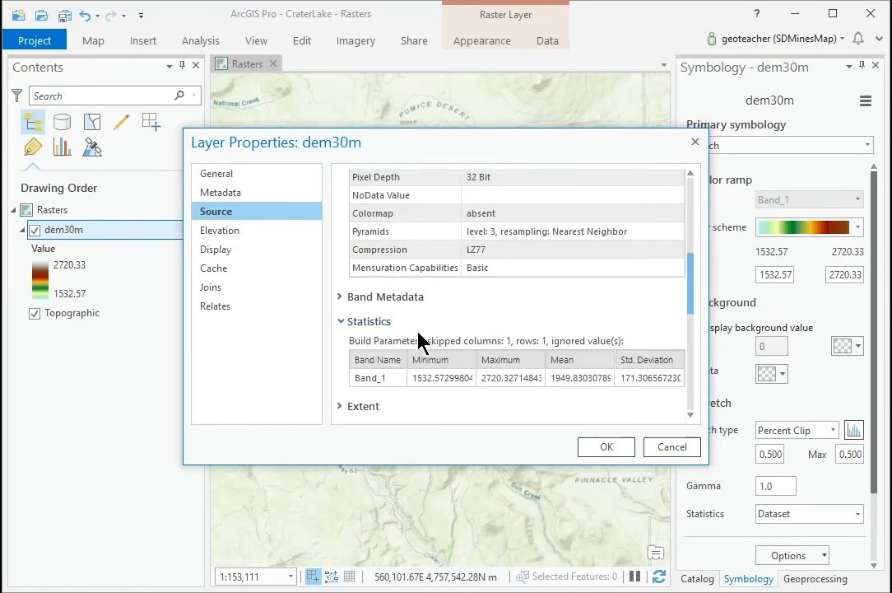
scroll(420, 333, "down", 1)
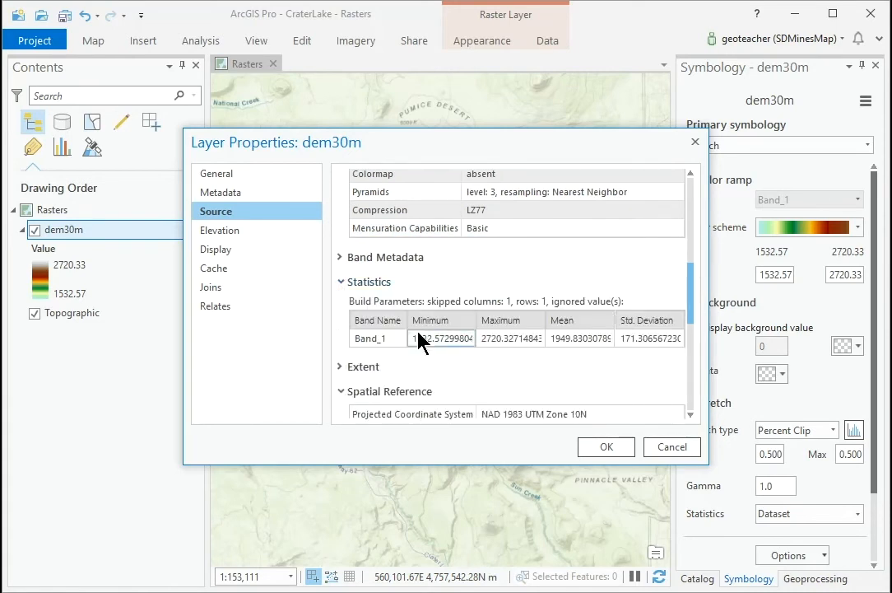
left_click(342, 372)
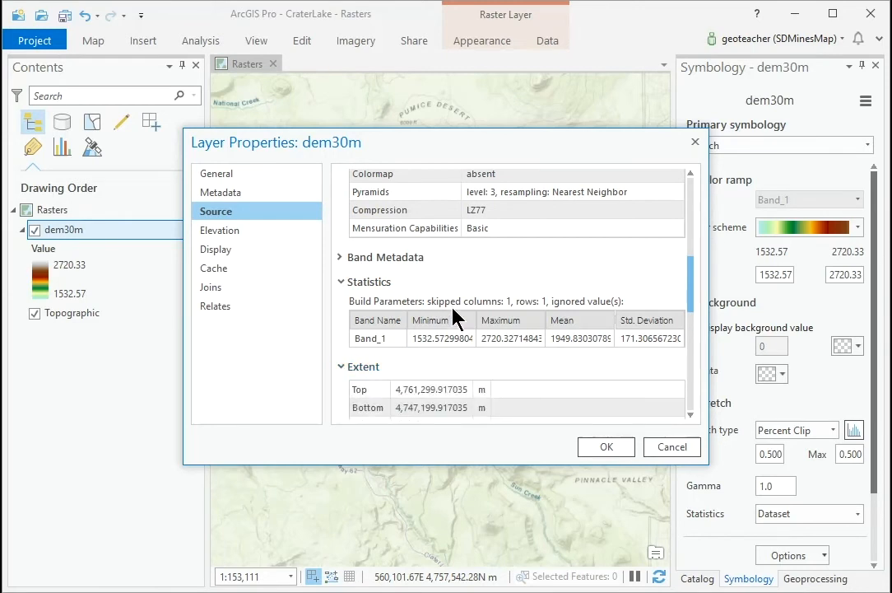
scroll(453, 318, "down", 1)
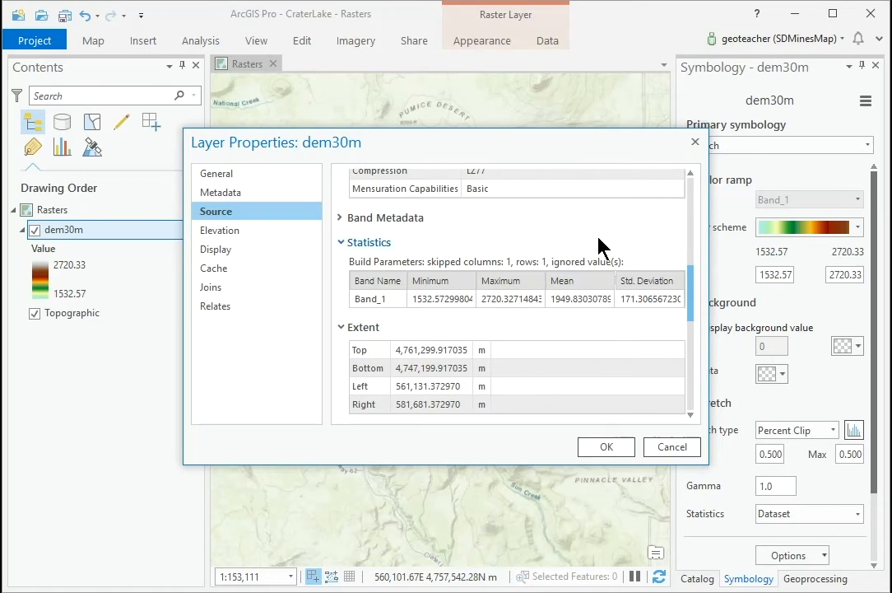
left_click(695, 143)
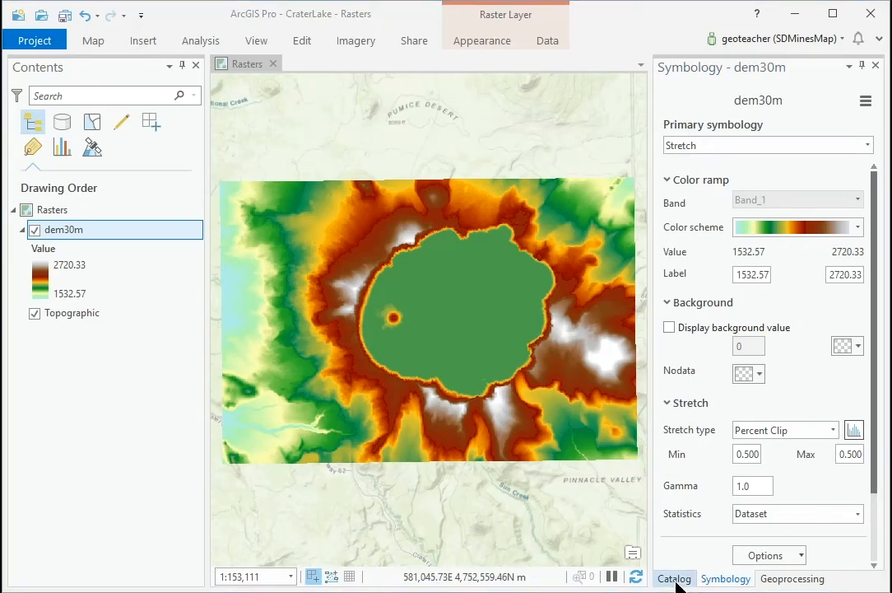
- Add the hillshade10m raster from CraterLake.gdb to the Rasters map
left_click(675, 579)
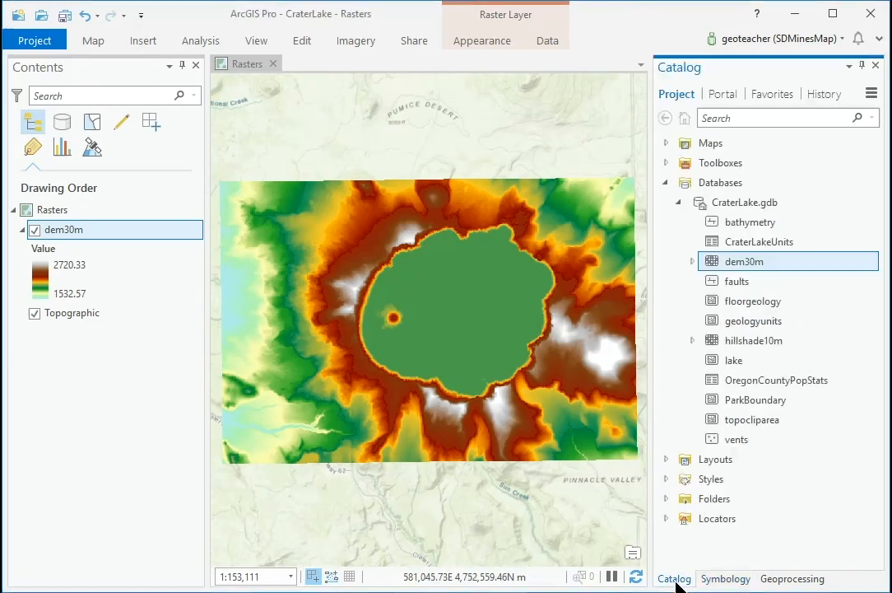
mouse_move(713, 344)
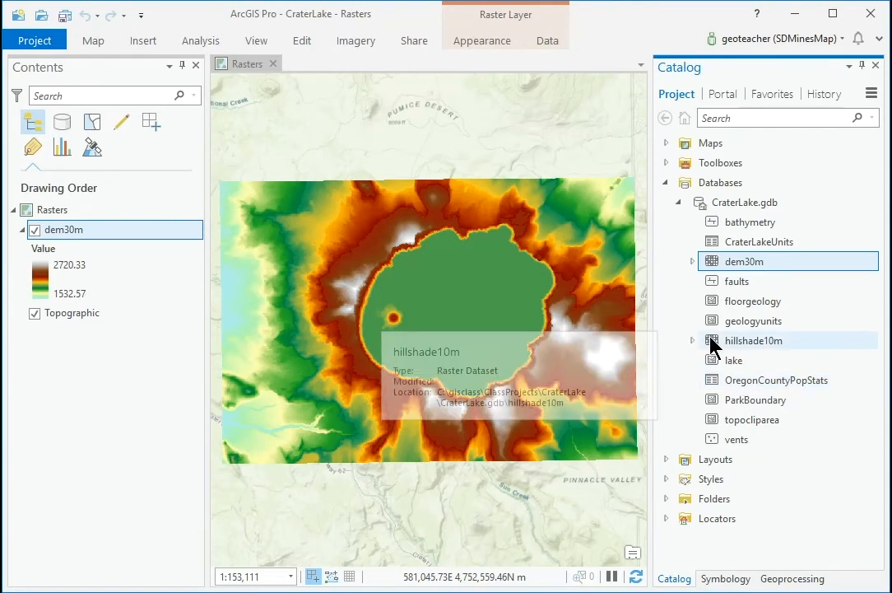
left_click_drag(712, 344, 347, 349)
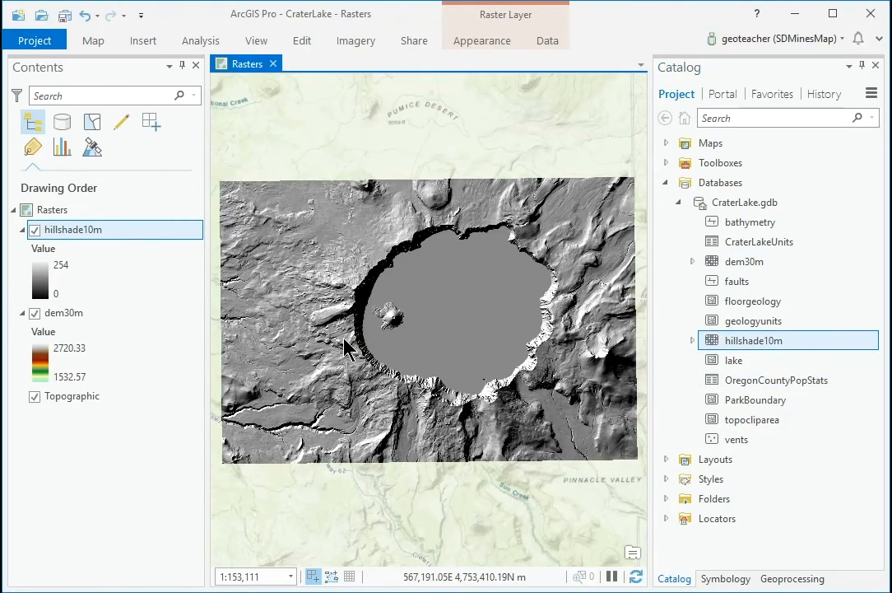
- Set the stretch type of the hillshade10m layer to None
left_click(475, 37)
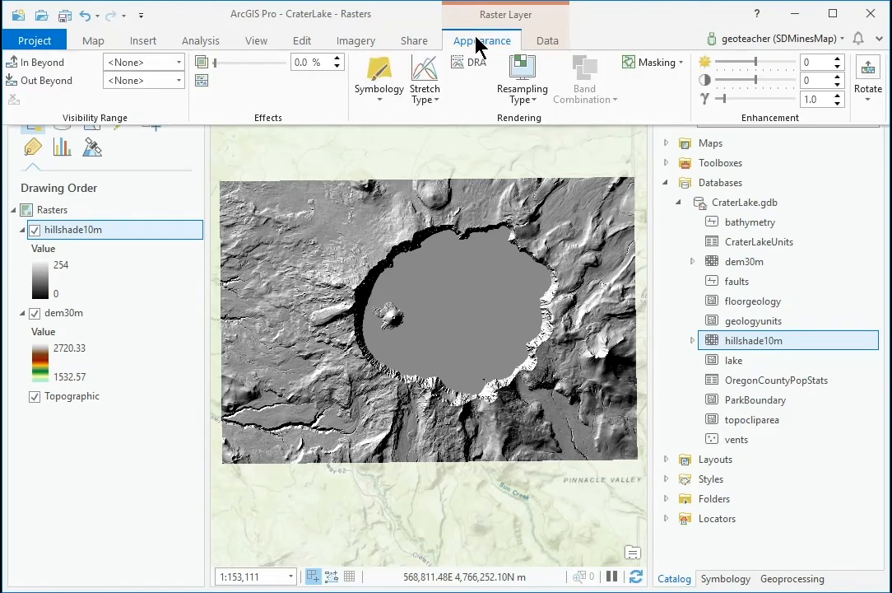
left_click(436, 100)
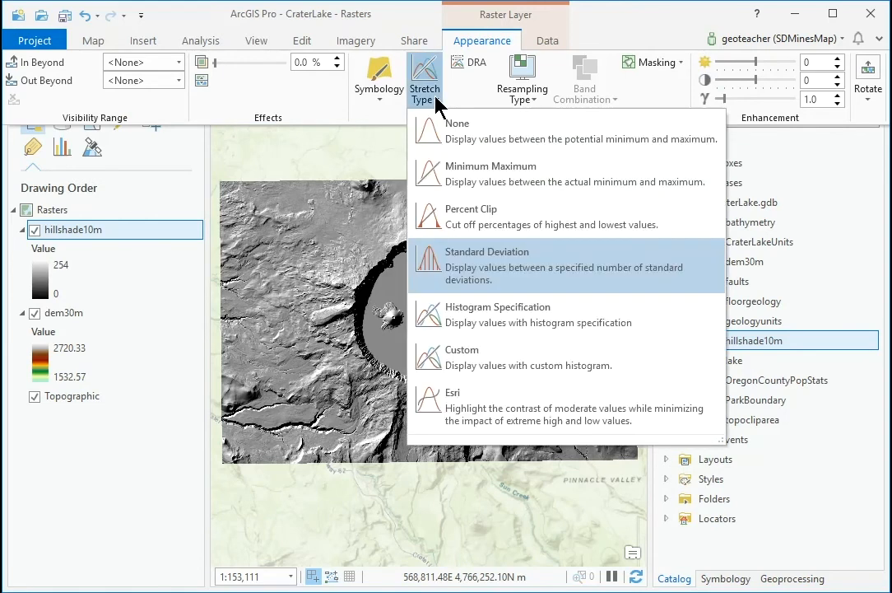
left_click(458, 152)
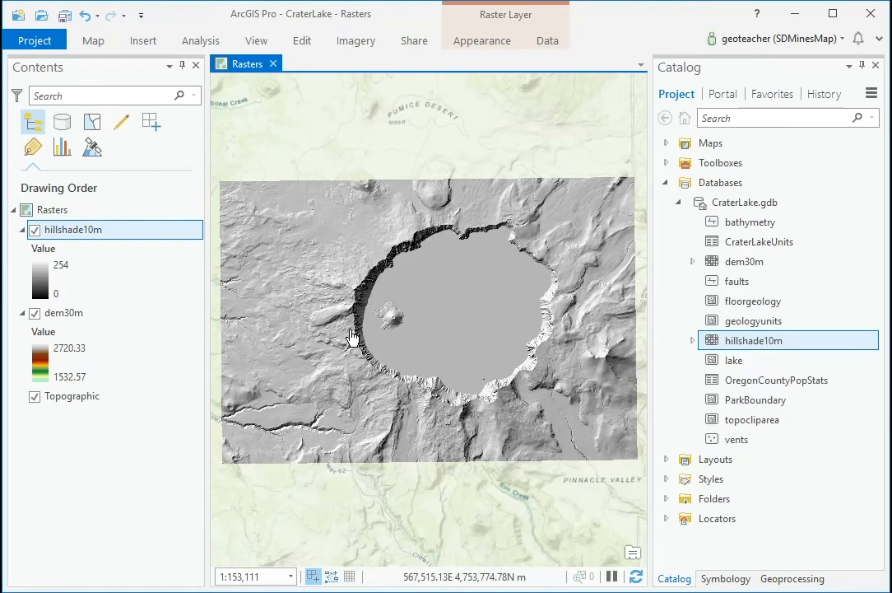
- Inspect hillshade10m pixel values just west of the lake and on the ridges south of it
left_click(334, 310)
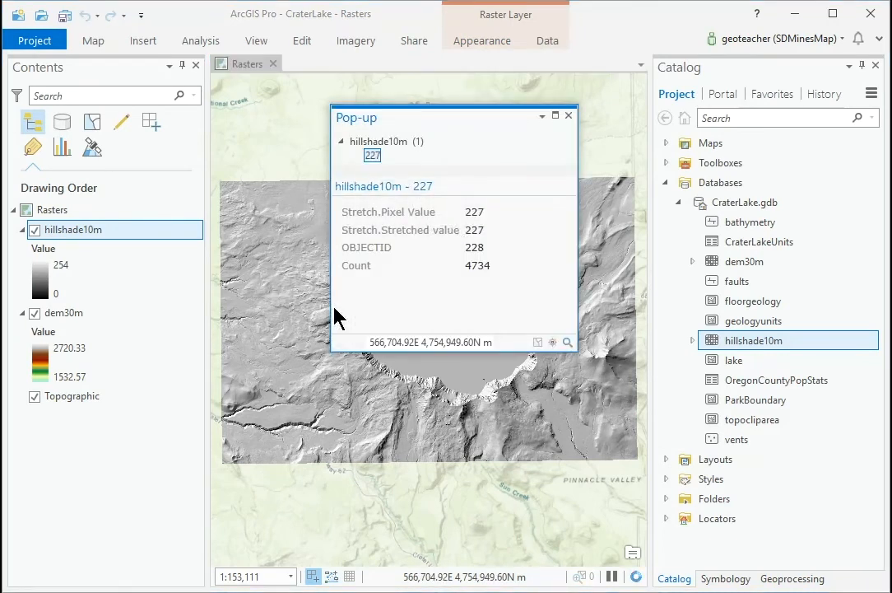
left_click(469, 422)
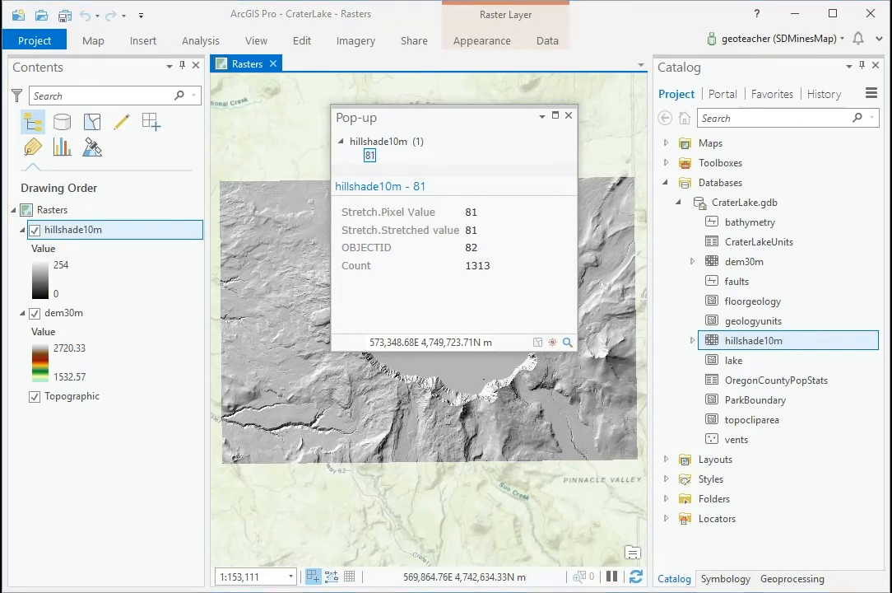
left_click(569, 117)
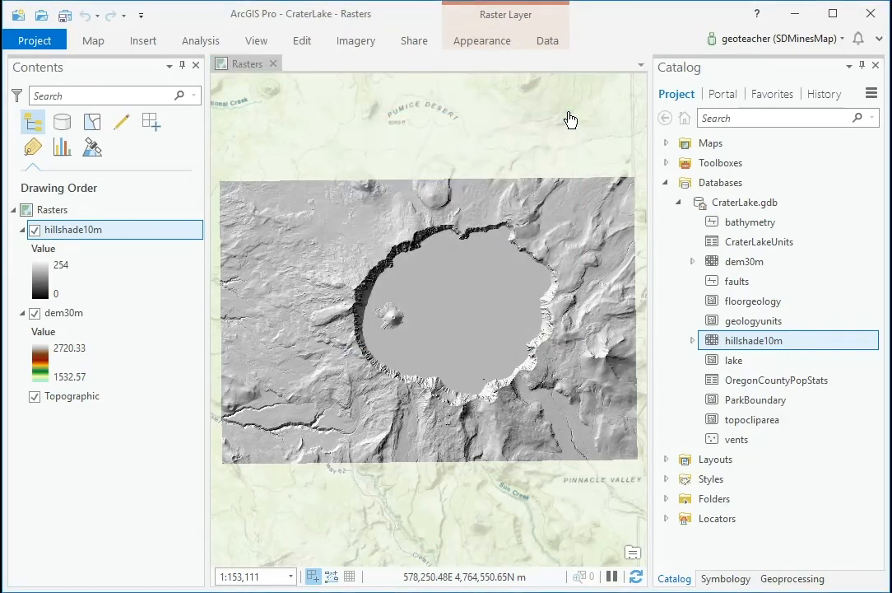
- Examine the Value and Count fields through the last row of the hillshade10m attribute table, then close the table
right_click(79, 235)
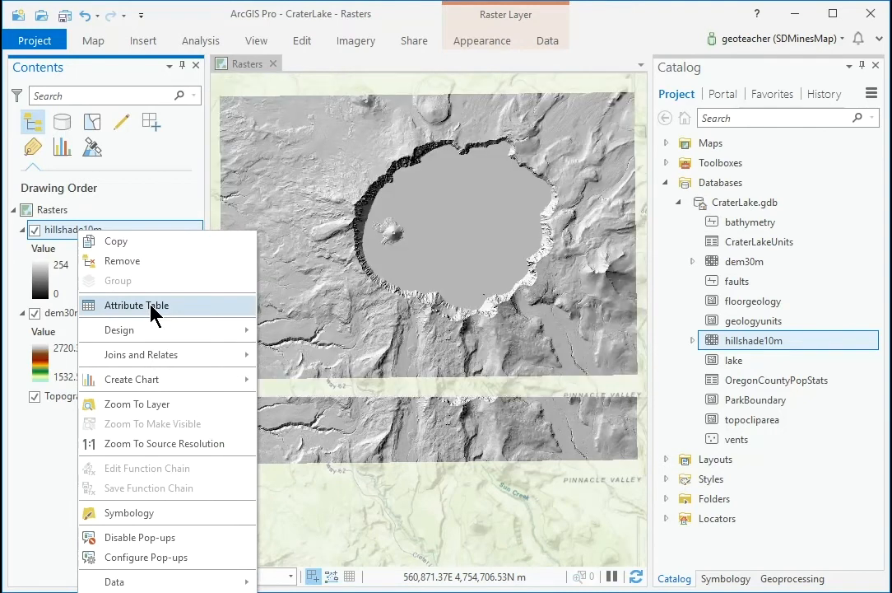
left_click(151, 306)
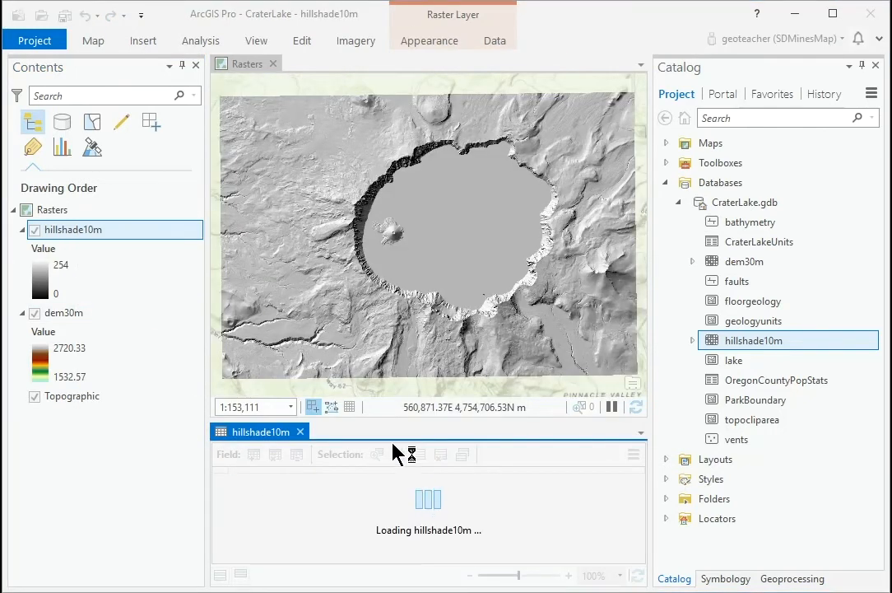
left_click_drag(380, 422, 381, 334)
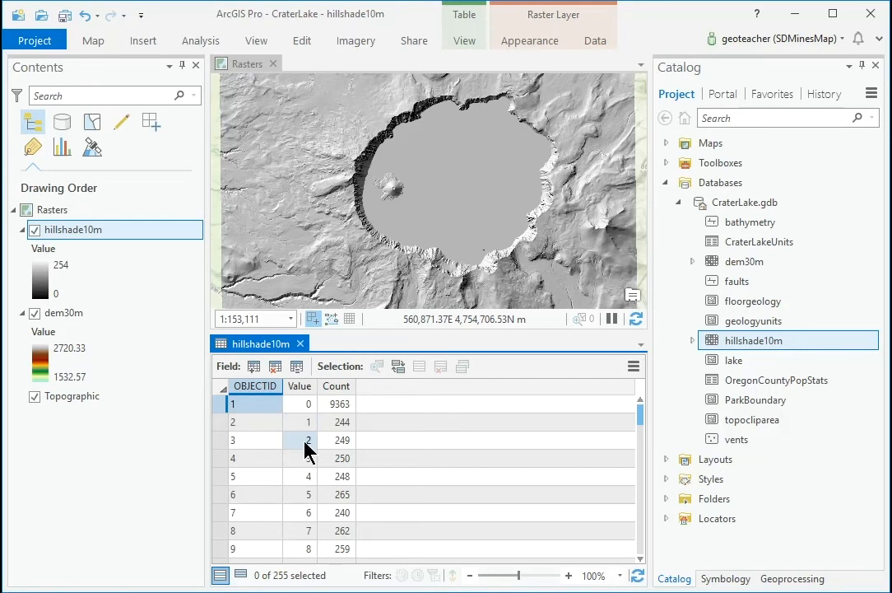
scroll(298, 407, "down", 20)
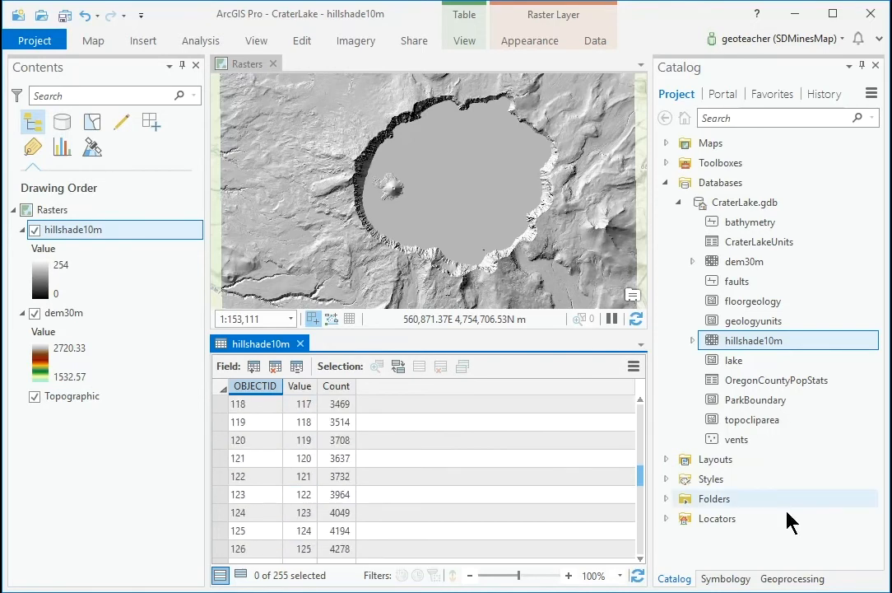
scroll(642, 527, "down", 14)
scroll(639, 521, "down", 20)
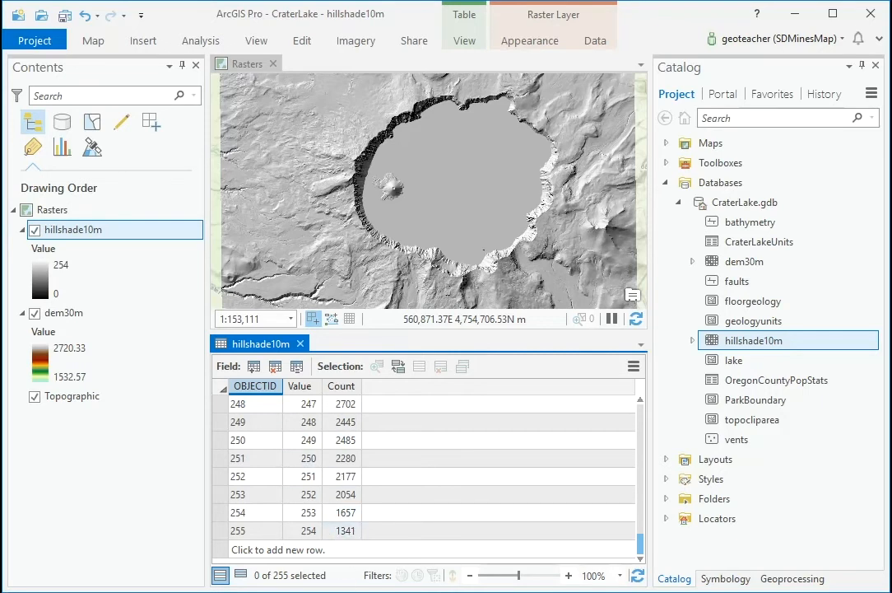
left_click(300, 344)
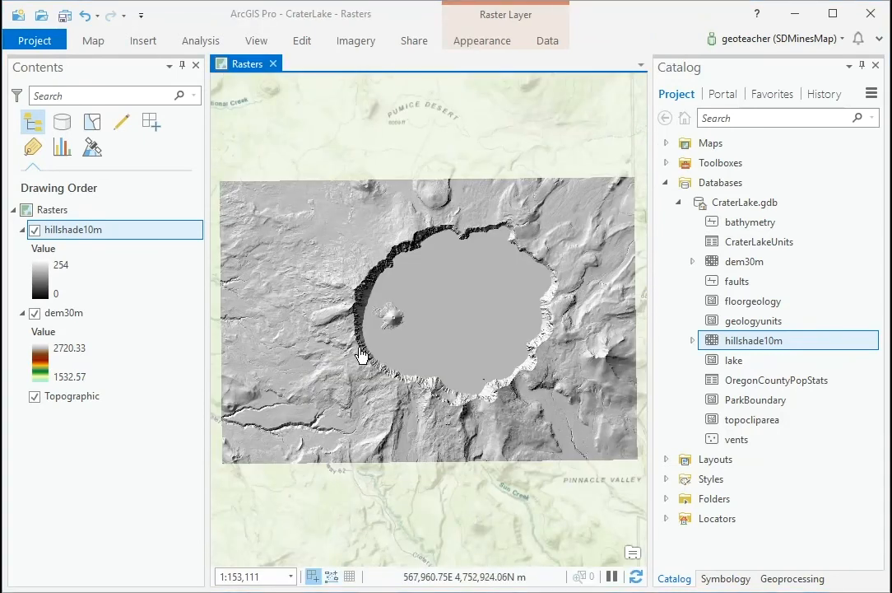
- Compare the cell sizes of hillshade10m and dem30m along the lake's western rim by toggling the hillshade's visibility
scroll(360, 354, "up", 5)
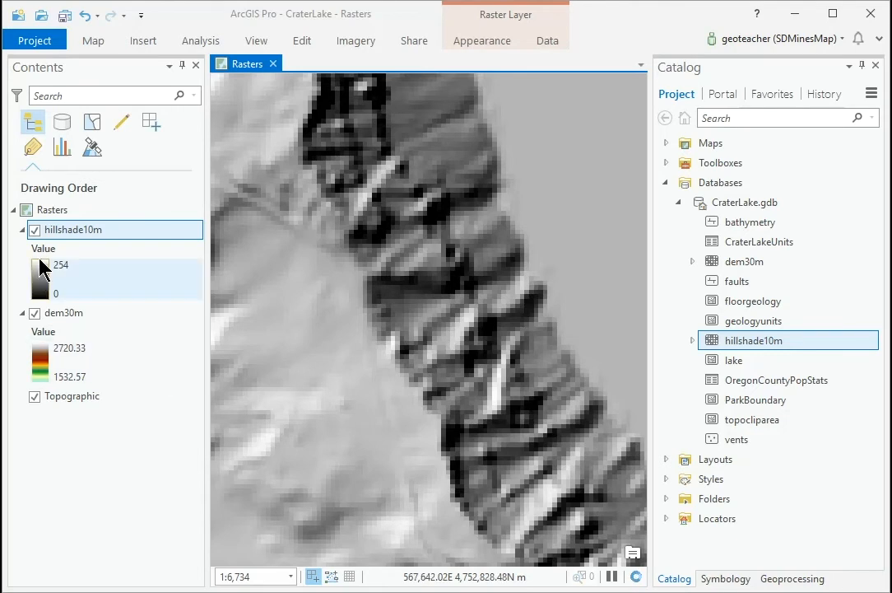
left_click(35, 231)
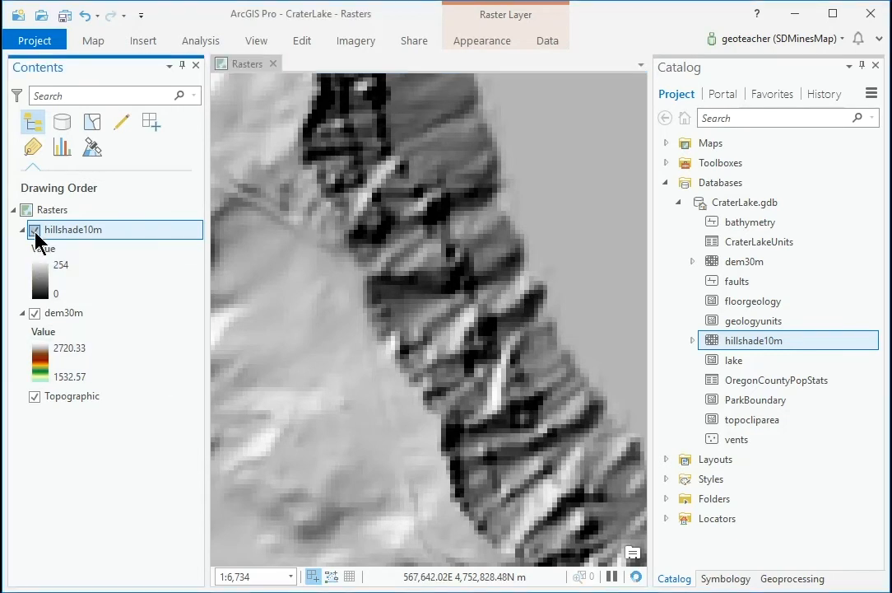
left_click(34, 231)
left_click(34, 231)
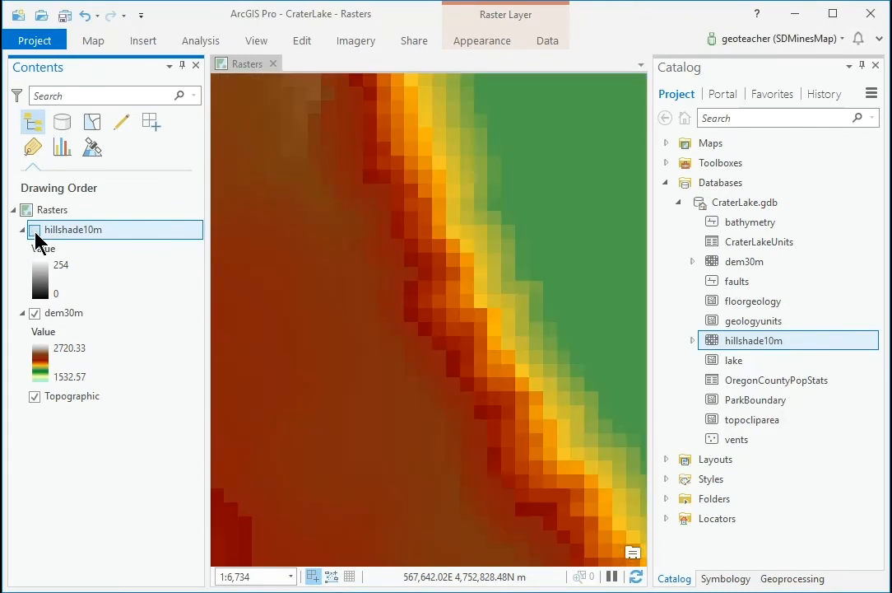
left_click(34, 231)
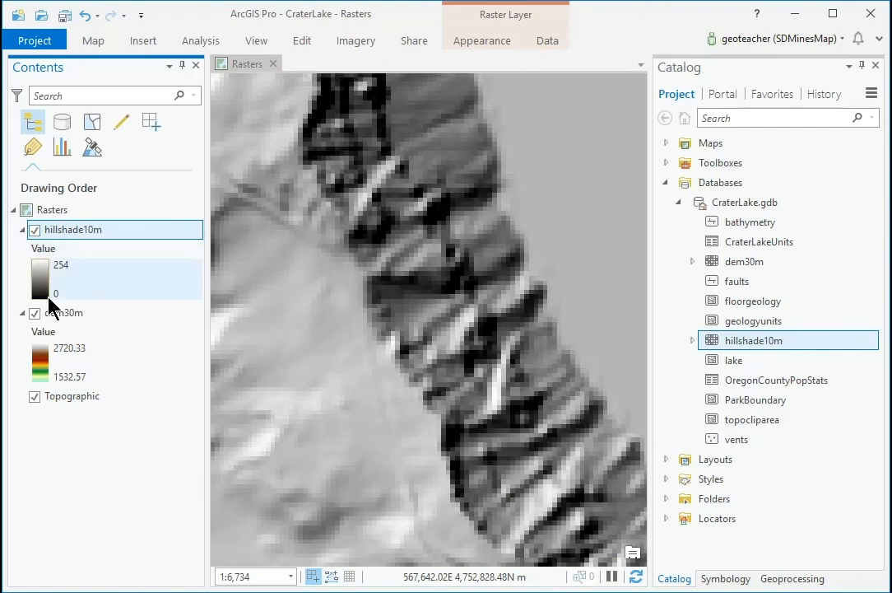
- Examine the raster information of hillshade10m, including its rows, columns, cell size and format, and close the layer properties without changes
double_click(102, 234)
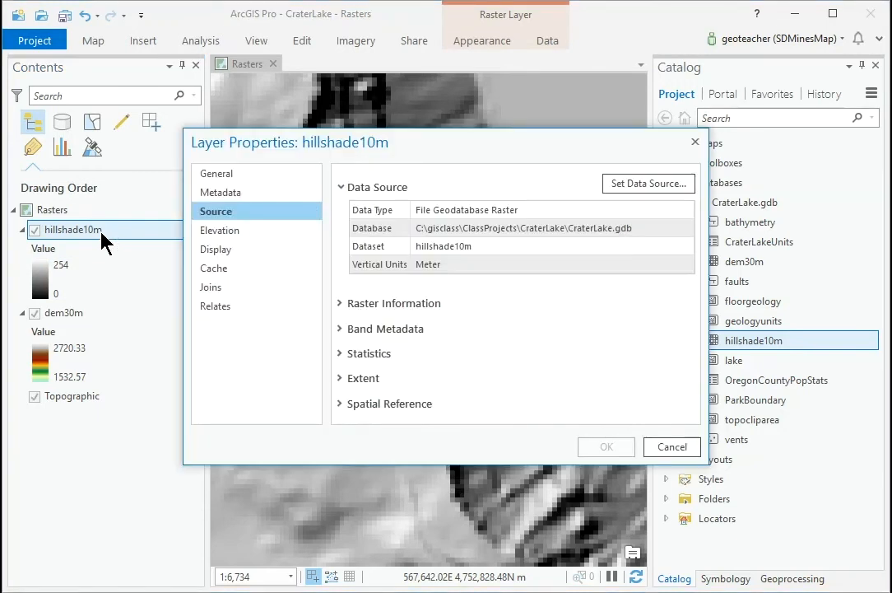
left_click(360, 304)
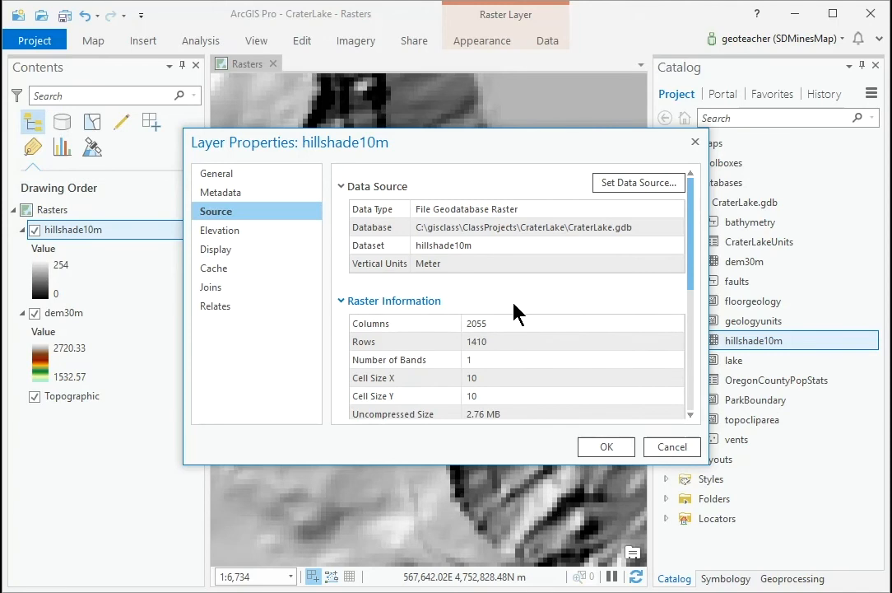
scroll(517, 307, "down", 2)
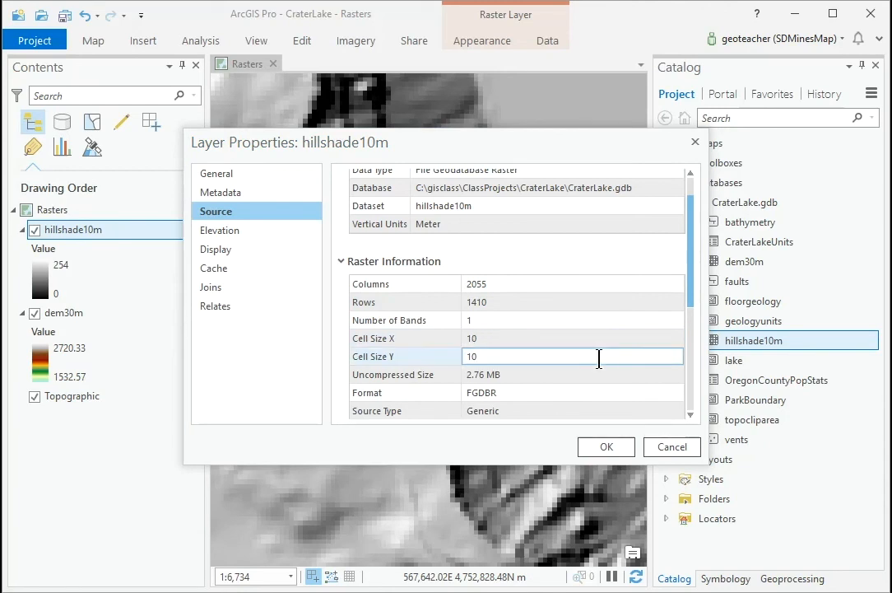
left_click(676, 447)
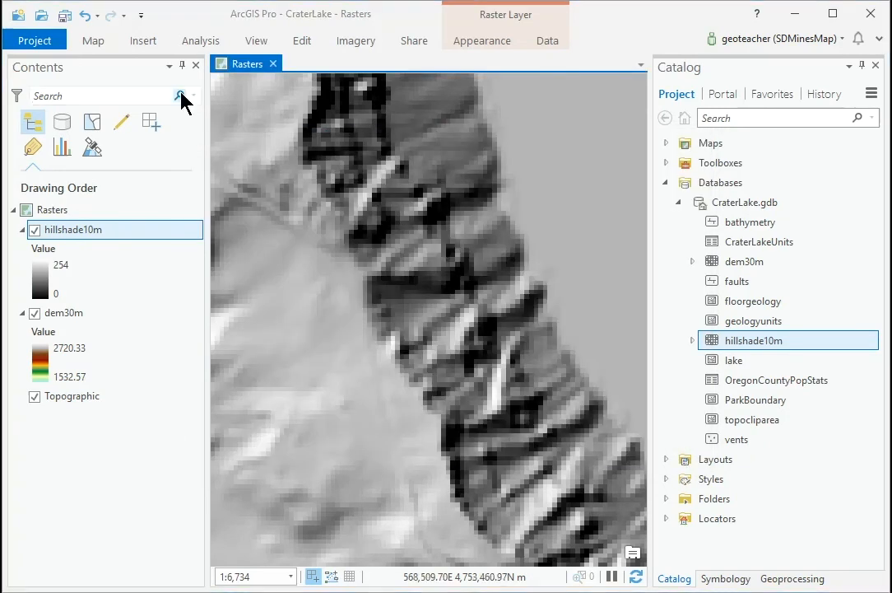
- Add LT05_Sep11_2011_P45R30clip.tif from the CraterLake project folder to the Rasters map, viewed at full extent
left_click(98, 46)
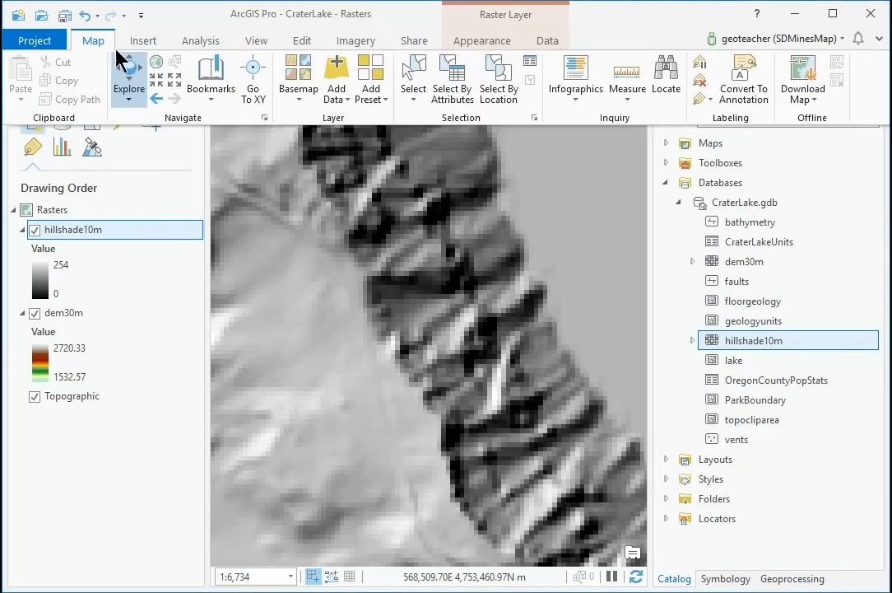
left_click(156, 63)
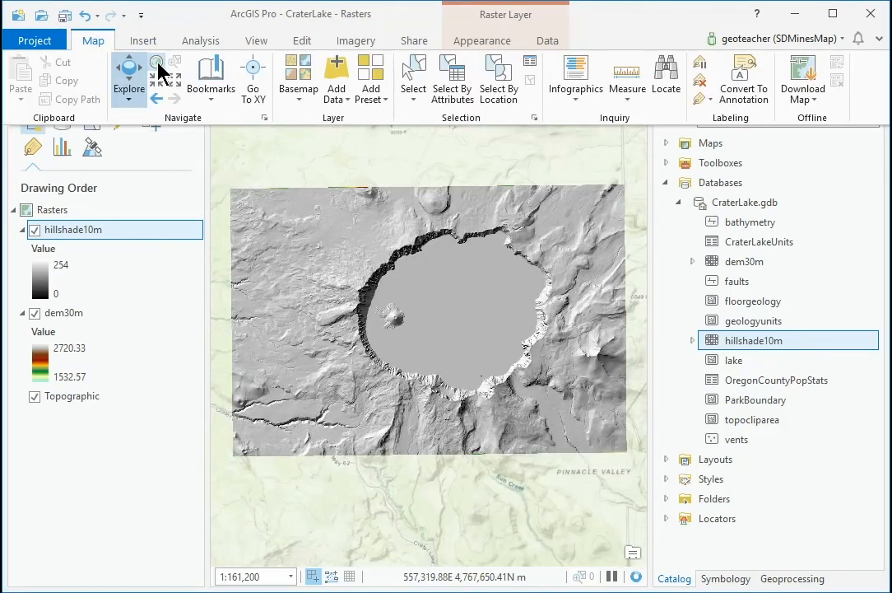
left_click(672, 581)
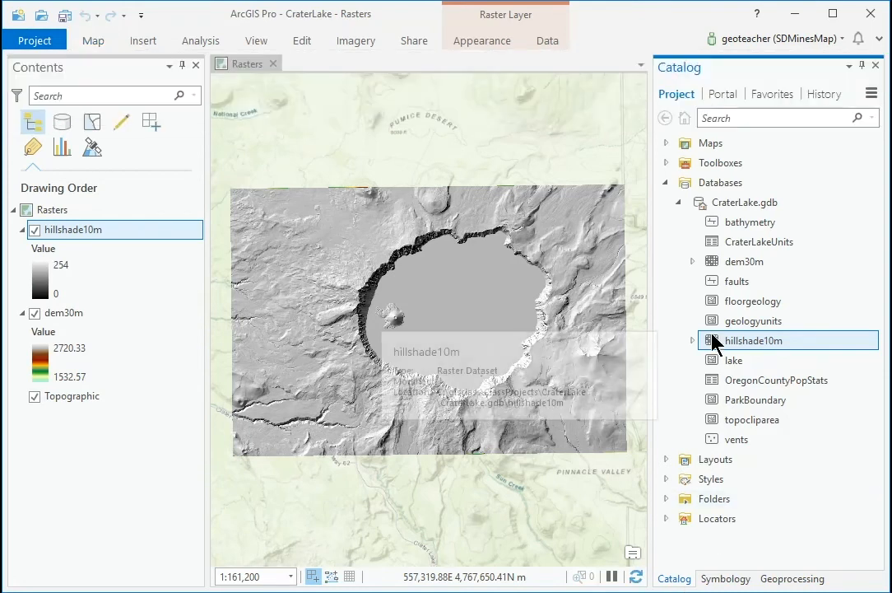
left_click(666, 498)
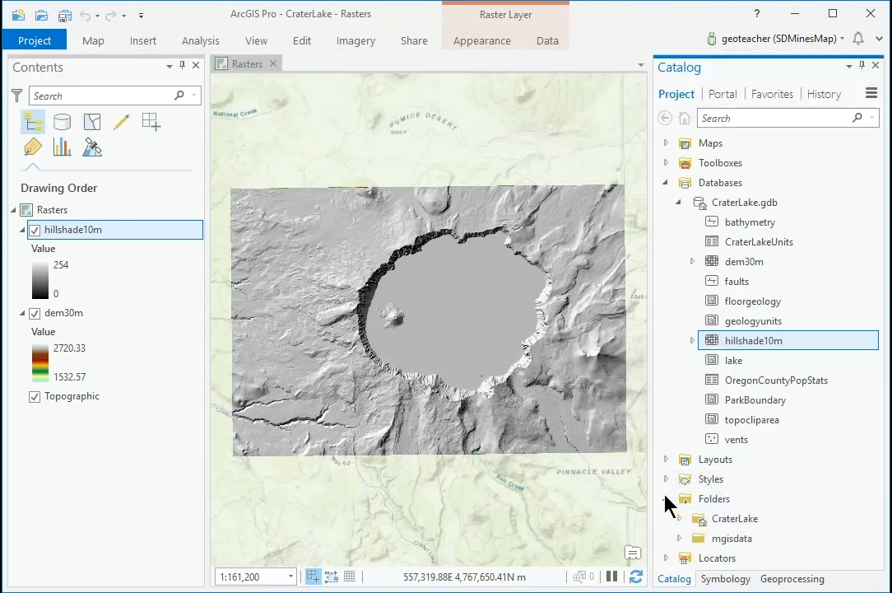
mouse_move(740, 369)
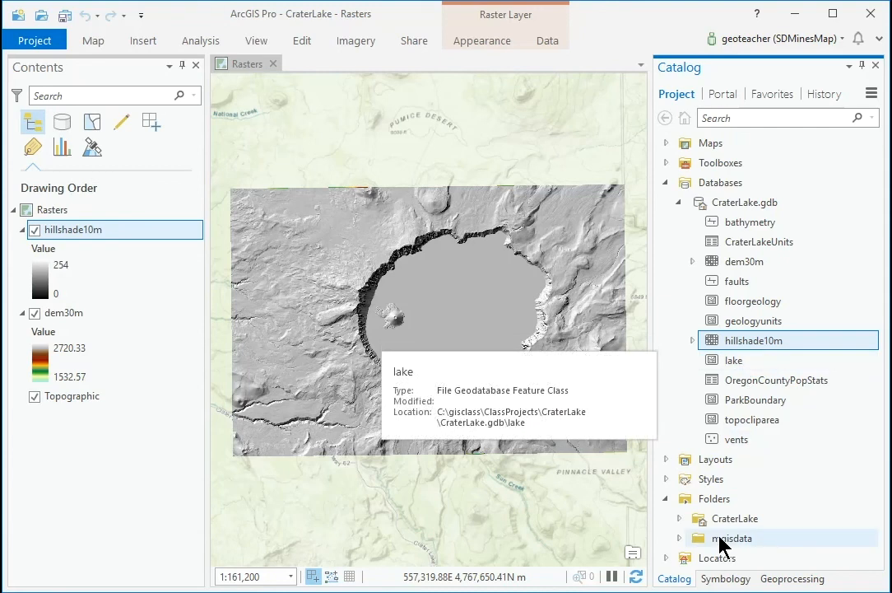
left_click(679, 519)
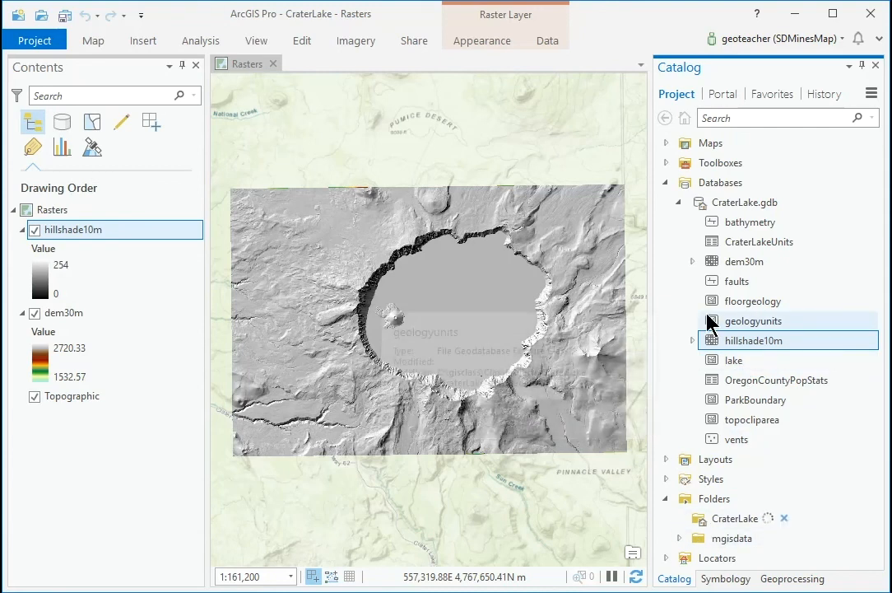
mouse_move(709, 350)
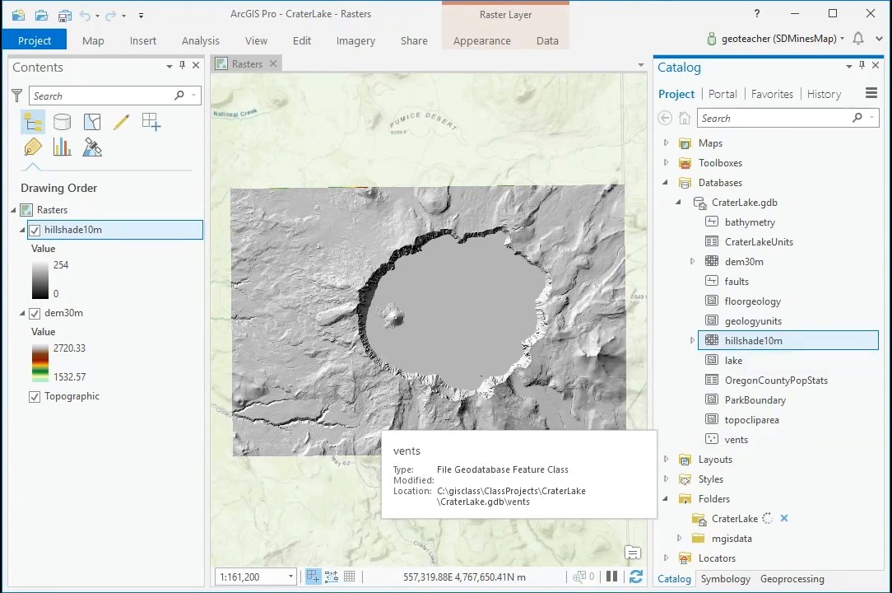
scroll(761, 289, "down", 2)
scroll(765, 294, "down", 2)
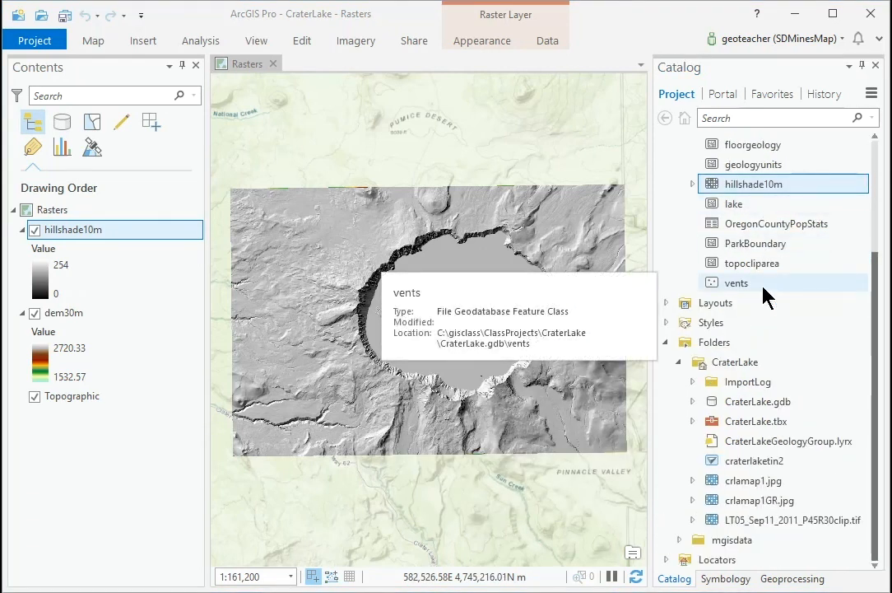
mouse_move(765, 531)
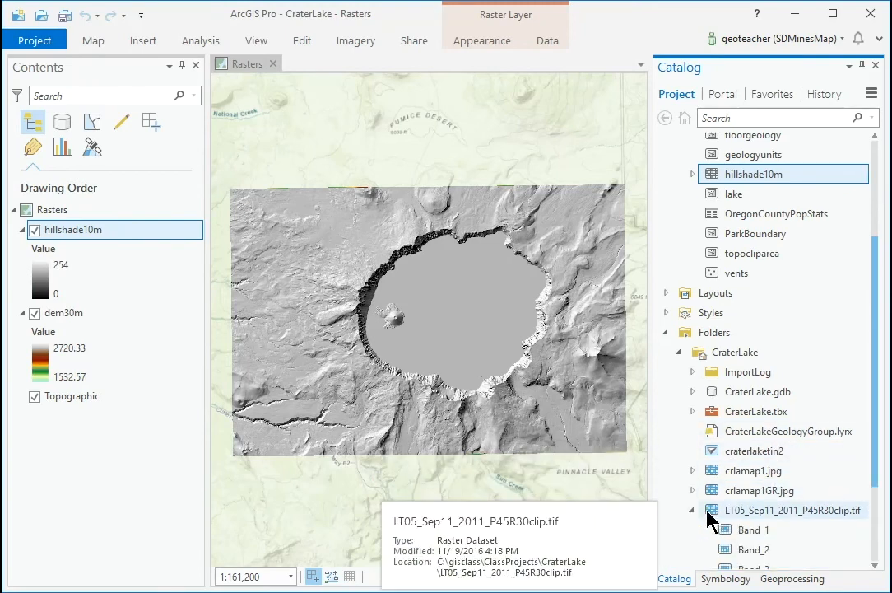
left_click(708, 512)
left_click_drag(707, 512, 428, 387)
- Rename the LT05_Sep11_2011_P45R30clip.tif layer as Landsat
left_click(86, 231)
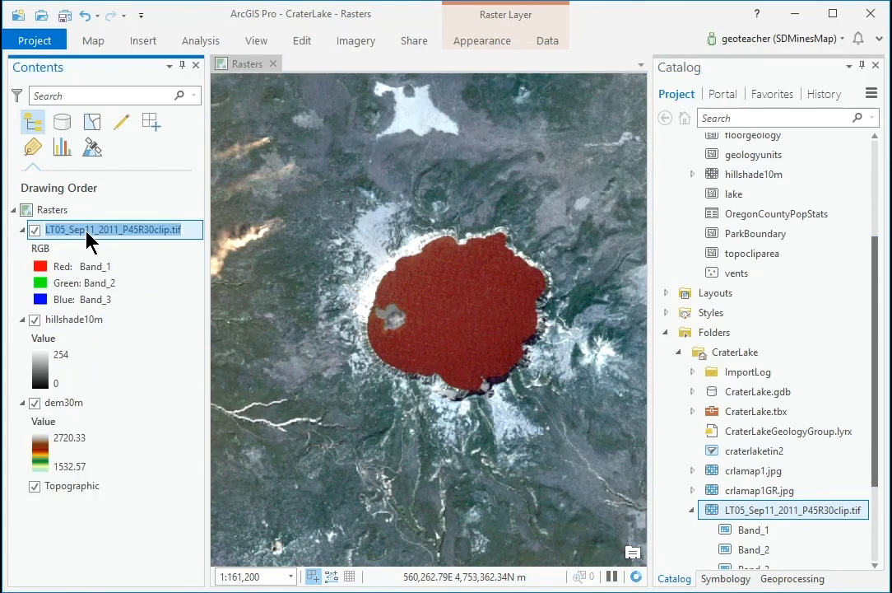
type("Landsat")
key("Return")
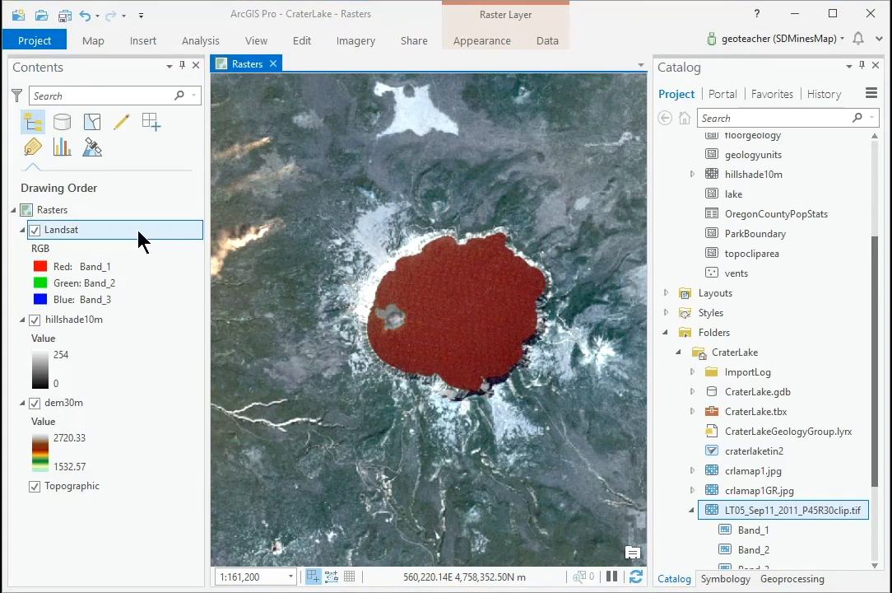
- Add a custom band combination named Landsat Natural Color to the Landsat layer, with Band_3 as red, Band_2 as green and Band_1 as blue
left_click(139, 239)
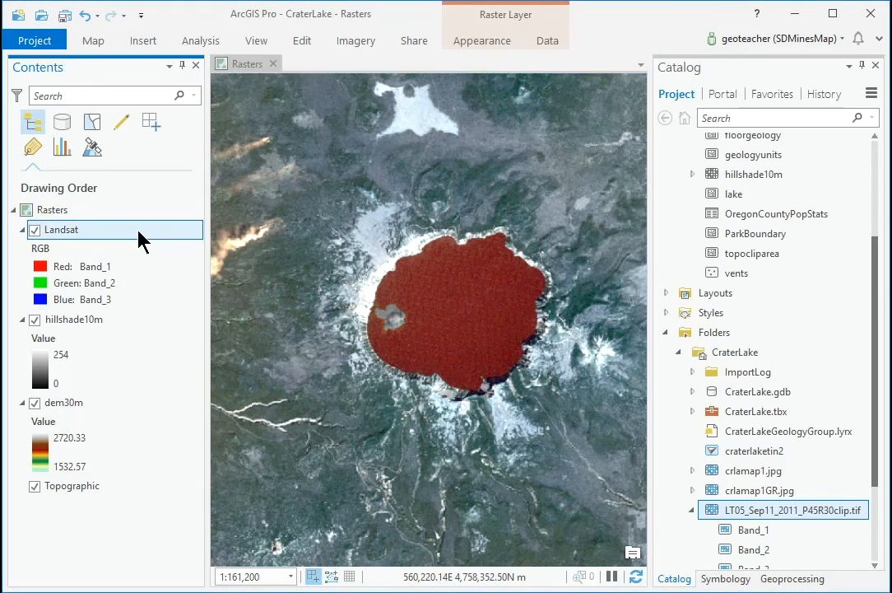
left_click(483, 43)
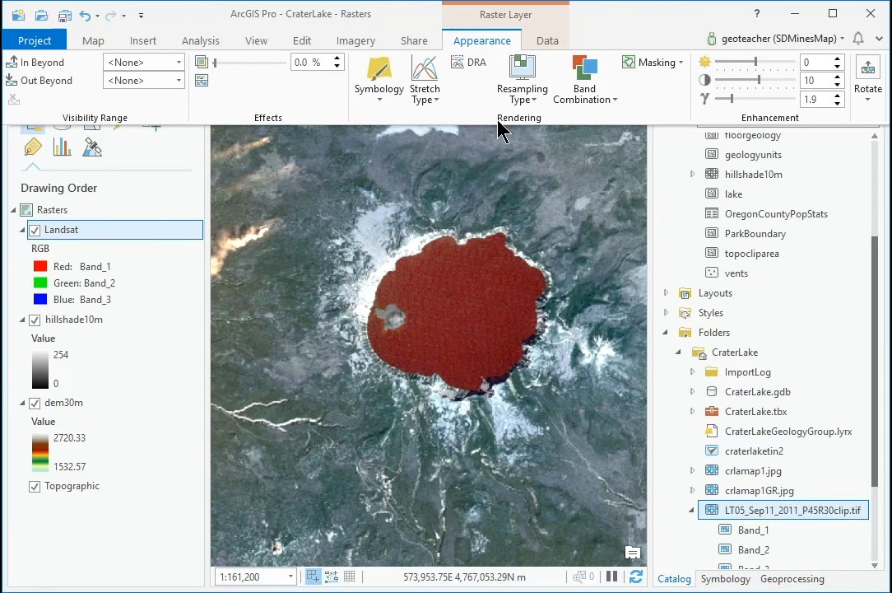
left_click(616, 99)
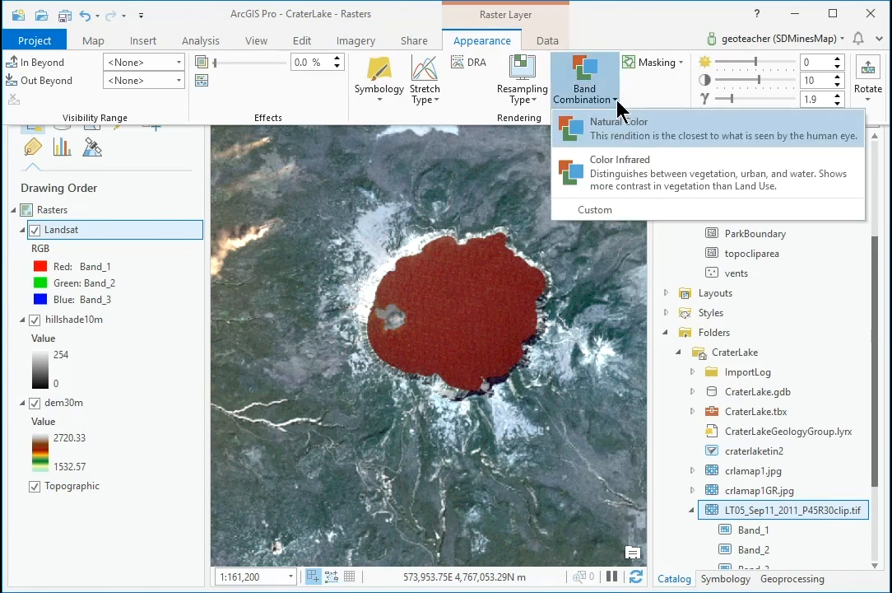
left_click(596, 211)
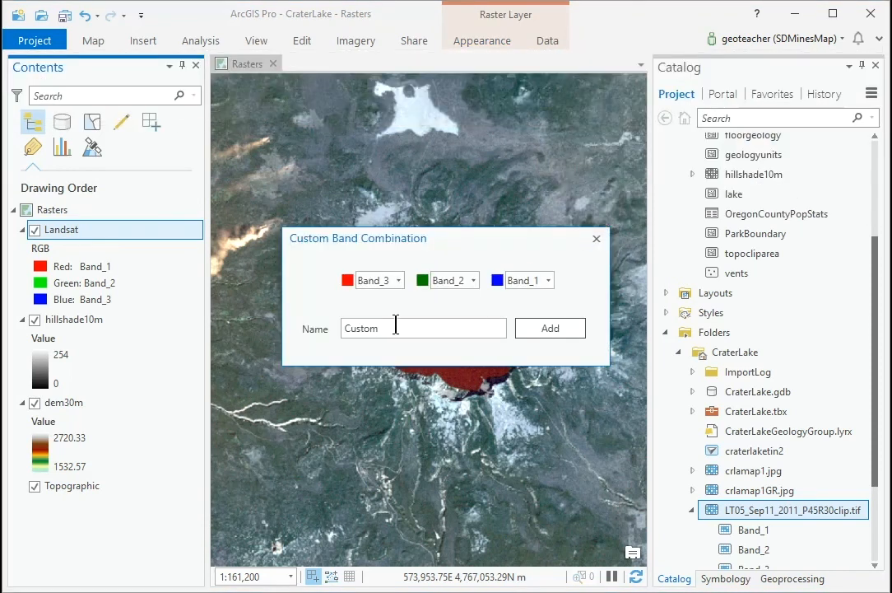
left_click_drag(394, 323, 315, 338)
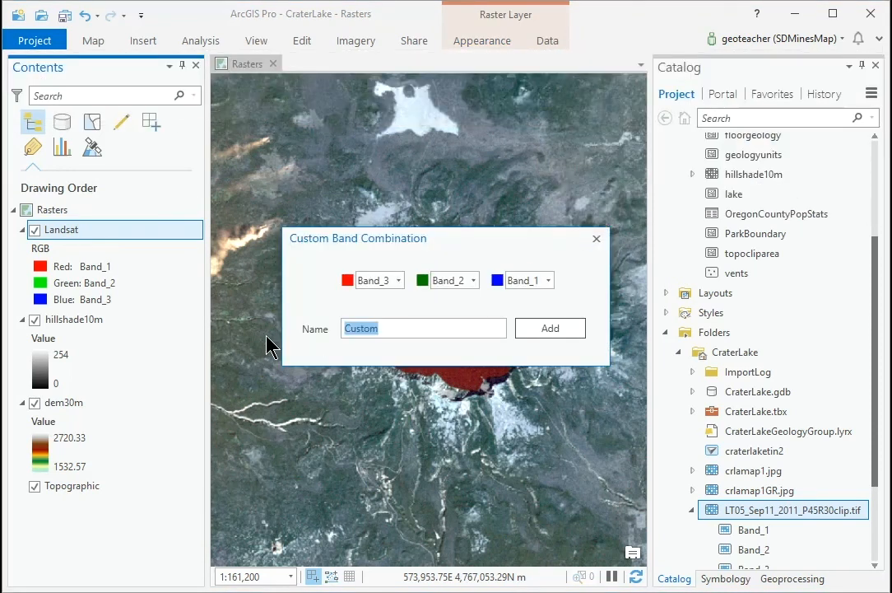
type("Landsat Natural Color")
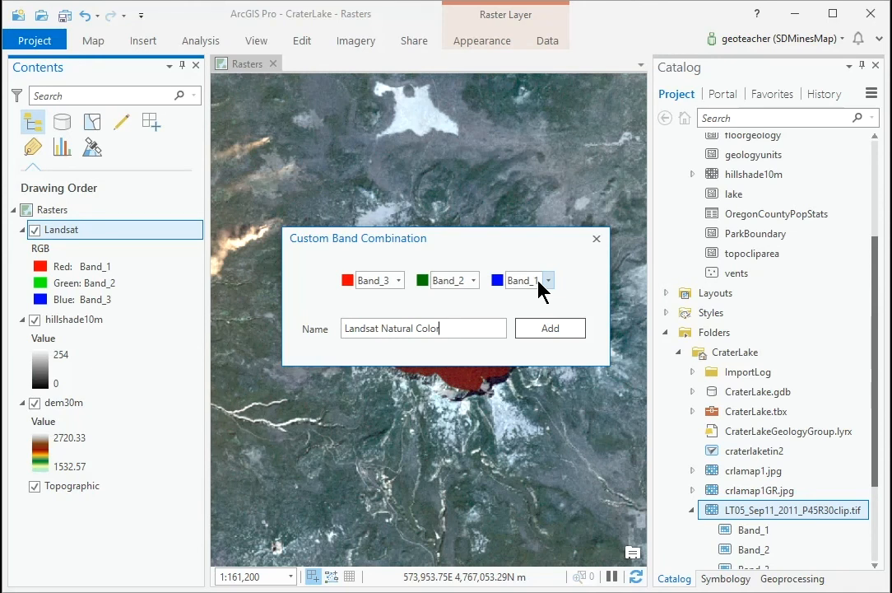
left_click(543, 331)
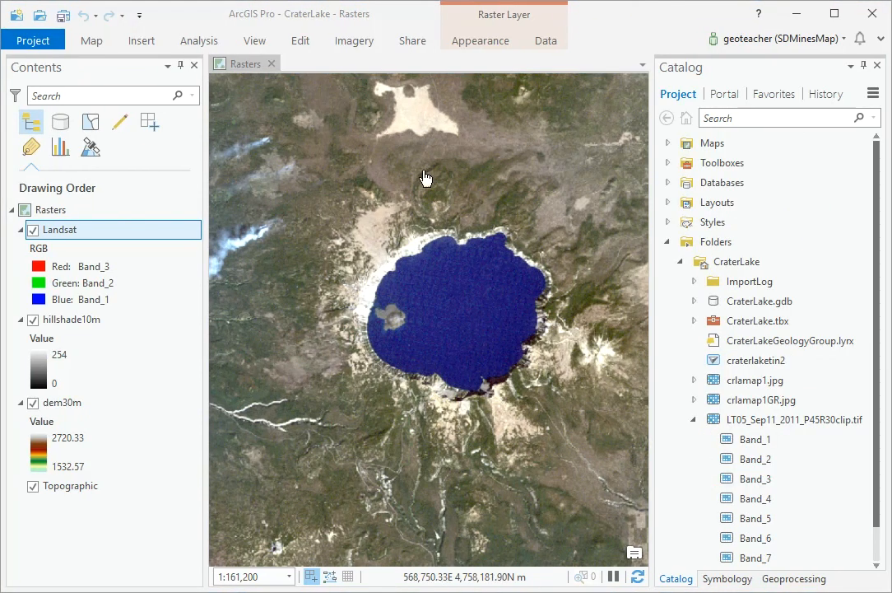
- Add a custom band combination named Landsat False Color to the Landsat layer, with Band_4 as red, Band_3 as green and Band_1 as blue
left_click(489, 48)
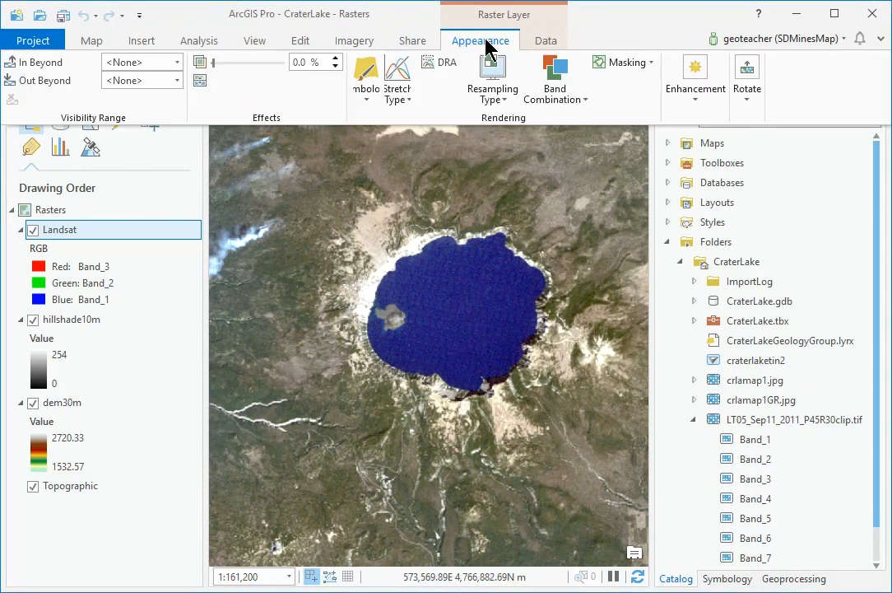
left_click(586, 100)
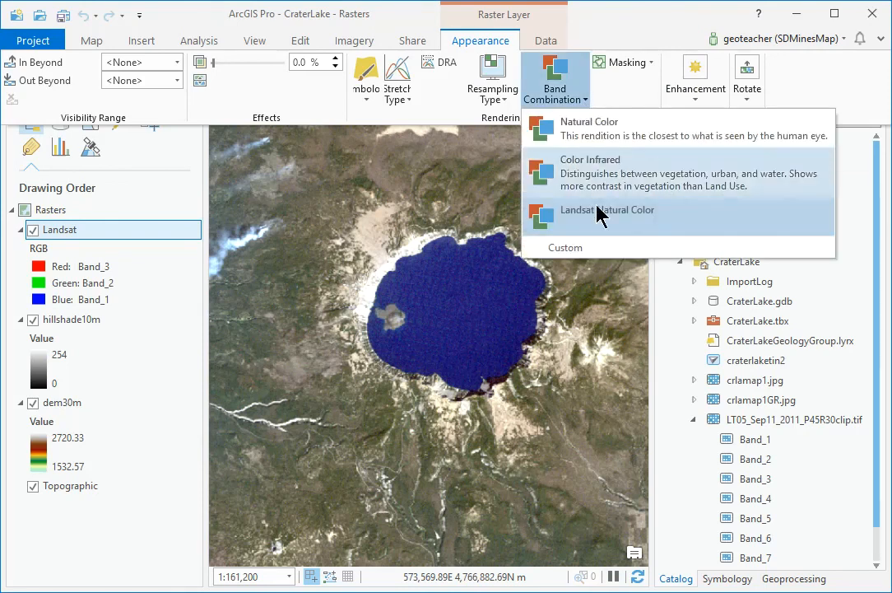
left_click(577, 251)
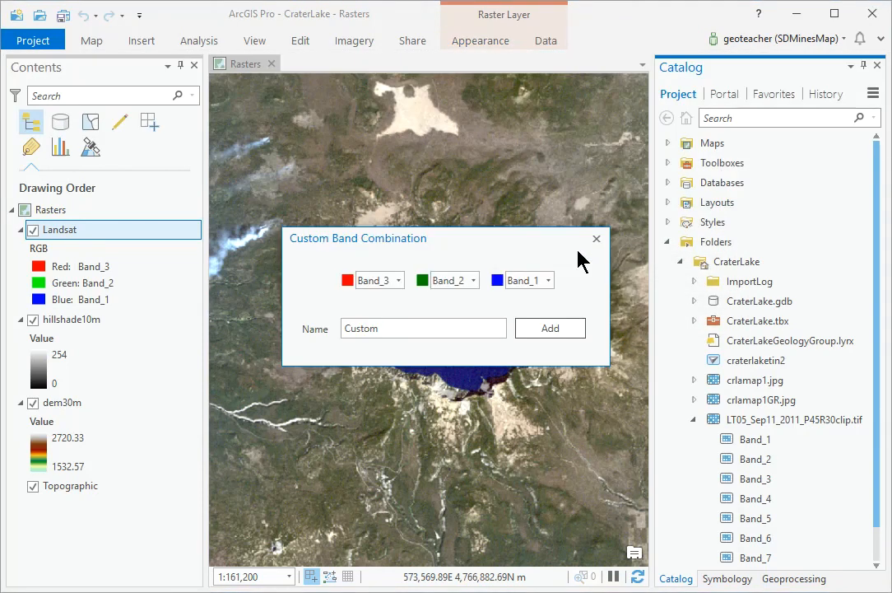
left_click_drag(393, 333, 278, 360)
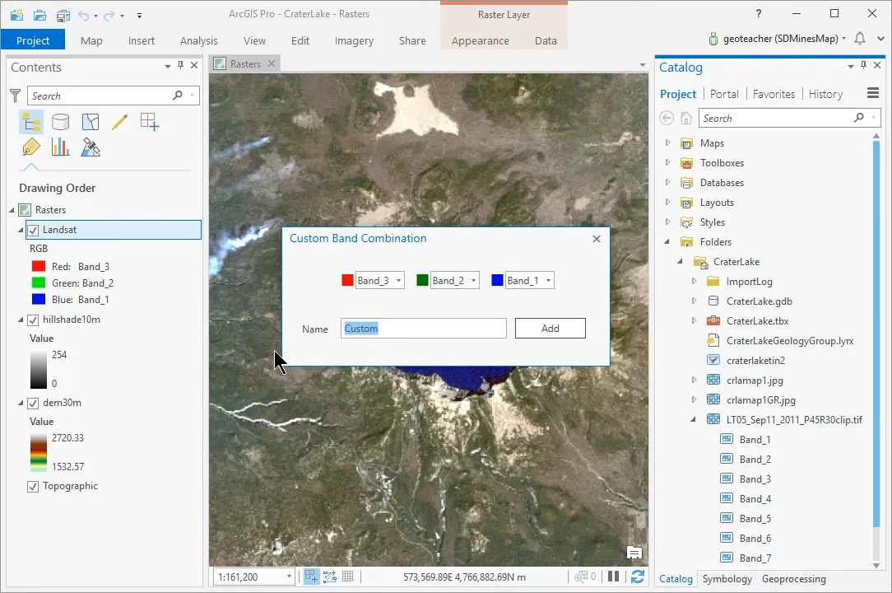
type("Landsat False Color")
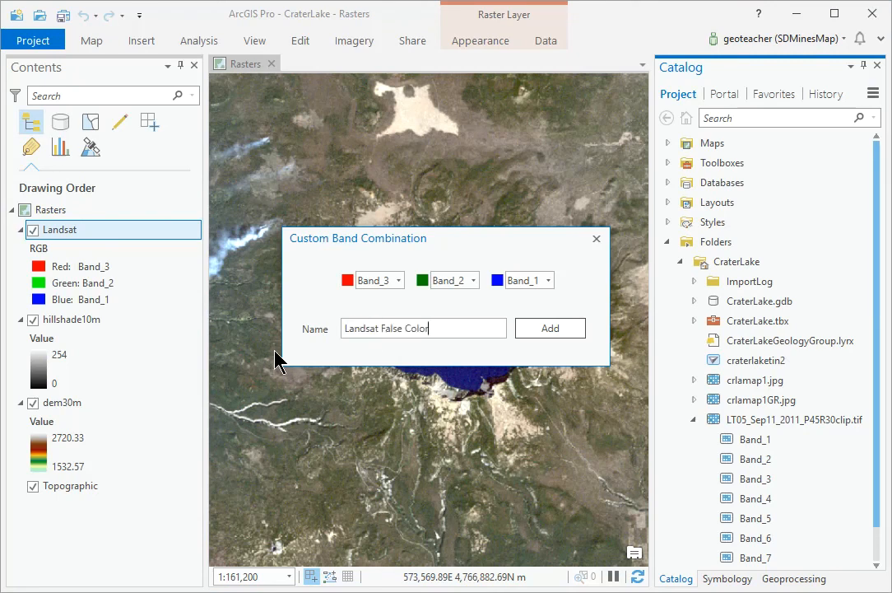
left_click(401, 280)
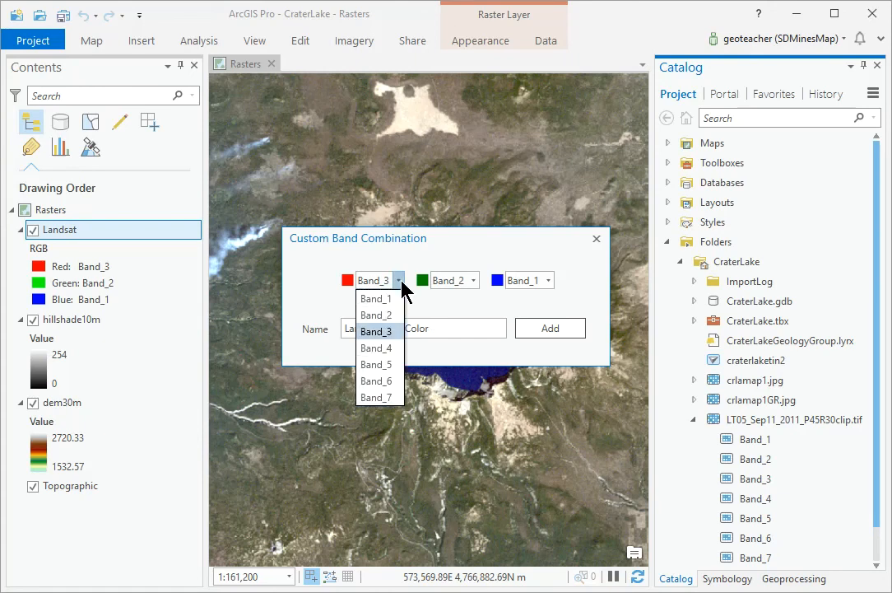
left_click(372, 349)
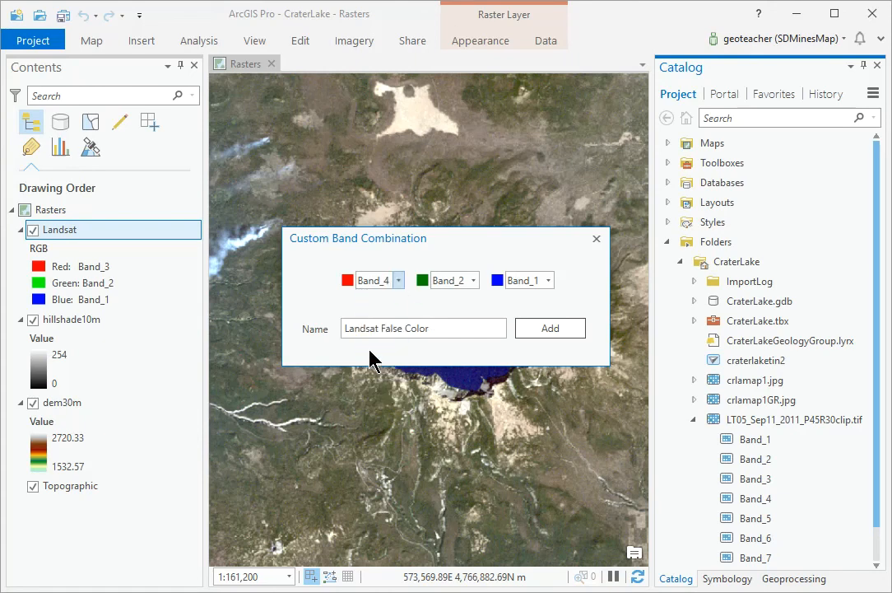
left_click(469, 281)
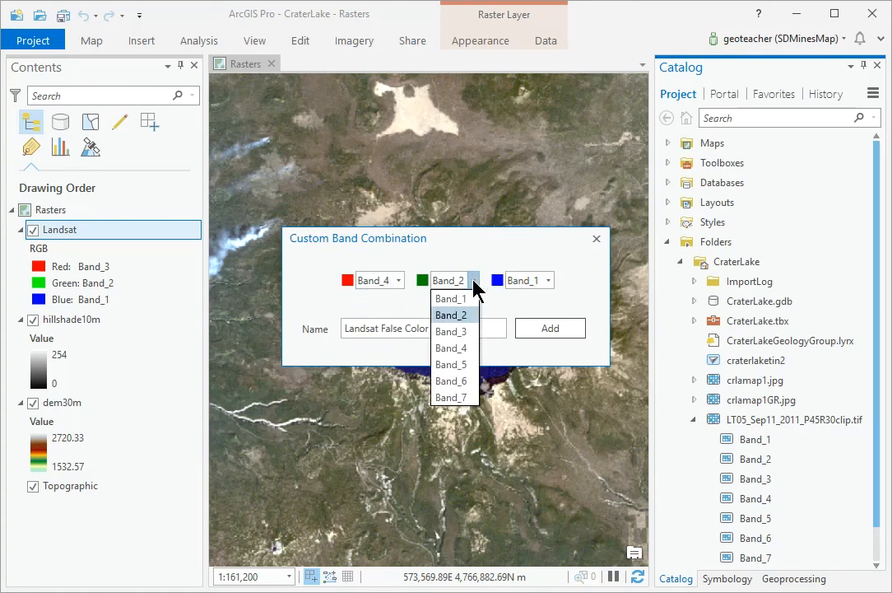
left_click(458, 332)
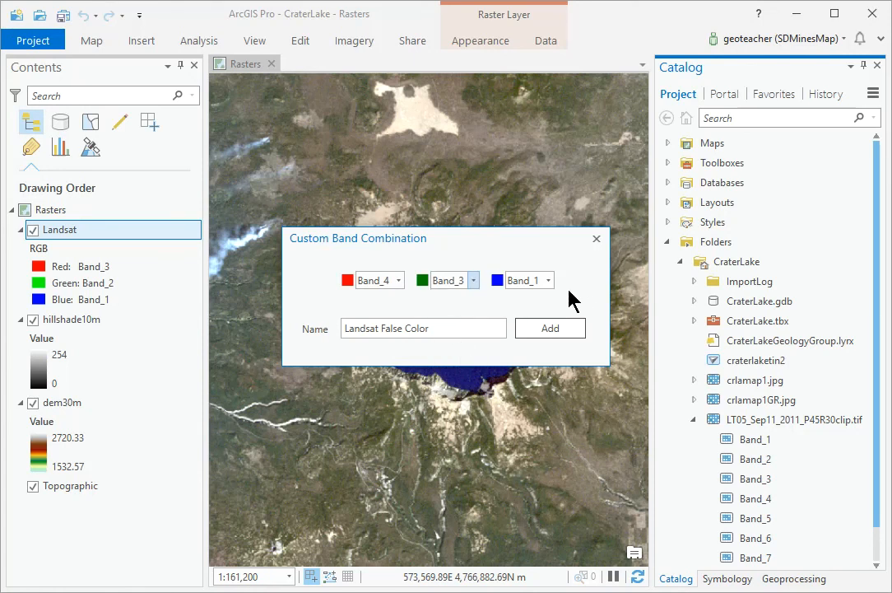
left_click(550, 328)
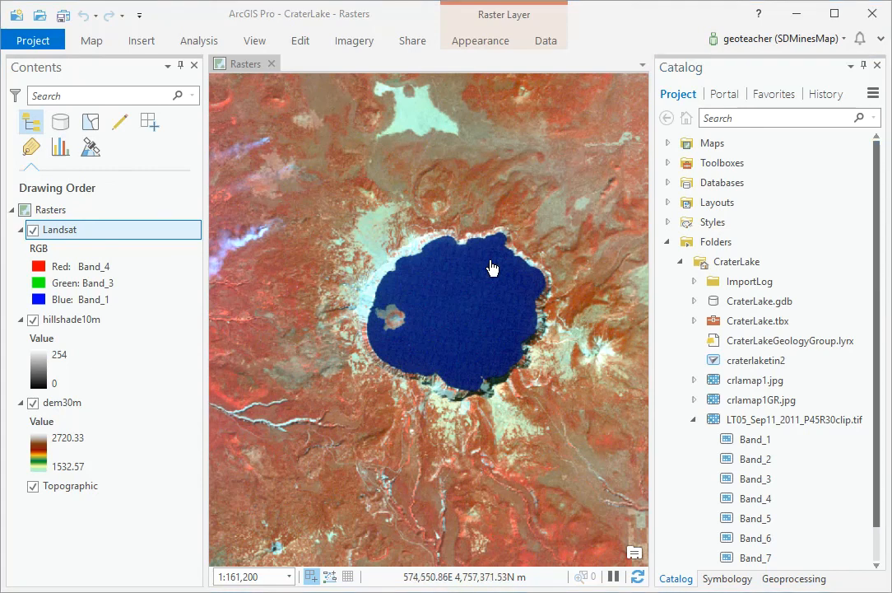
- Change the Landsat layer's RGB band combination to Band_7 as red and Band_4 as green
left_click(127, 237)
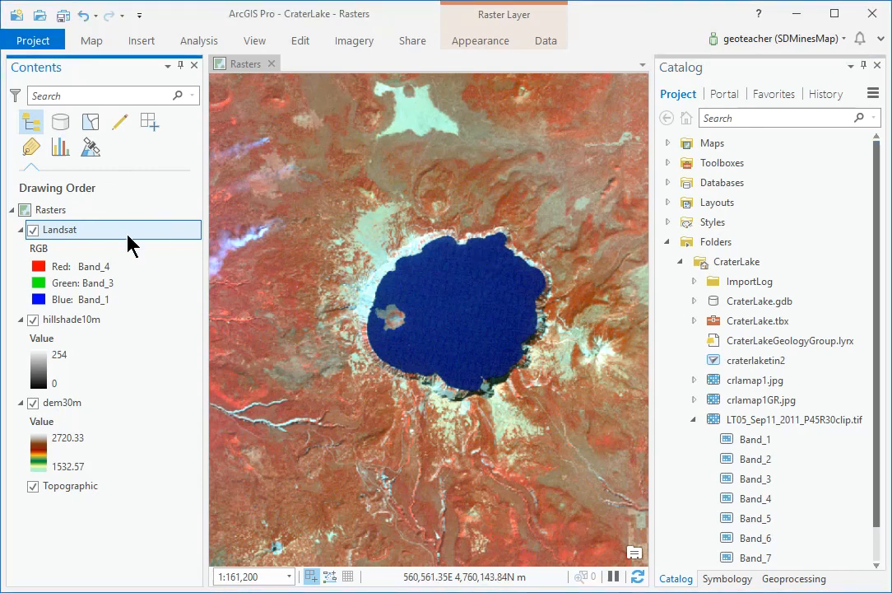
left_click(494, 43)
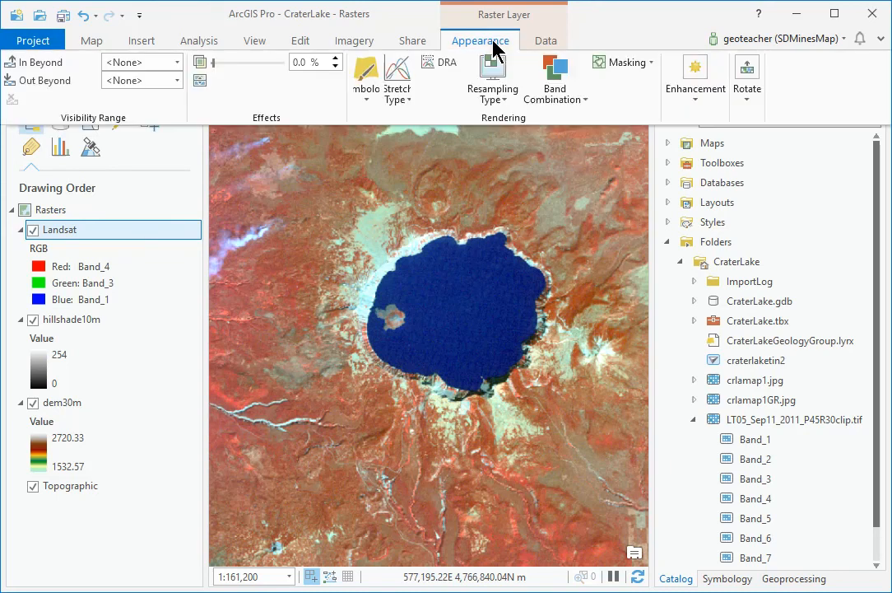
left_click(367, 77)
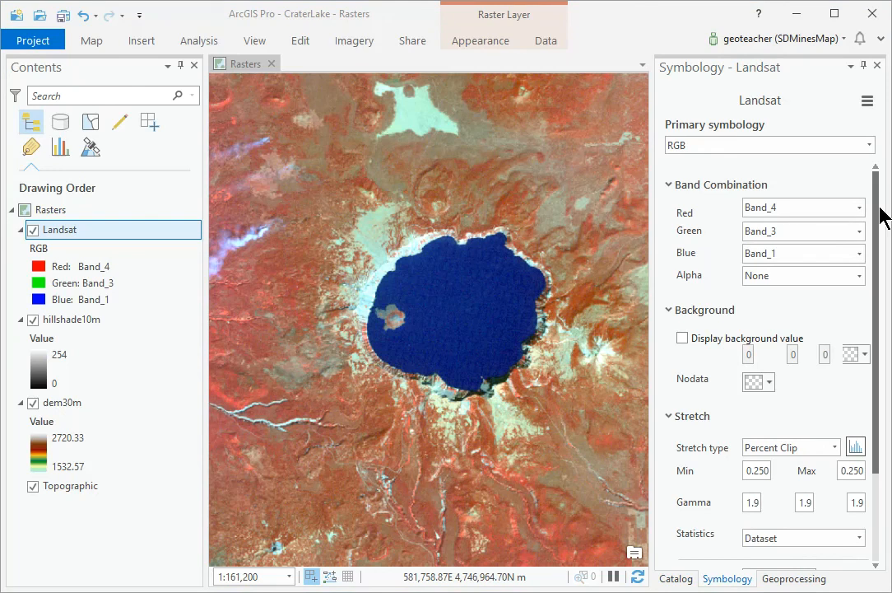
left_click(859, 208)
left_click(826, 321)
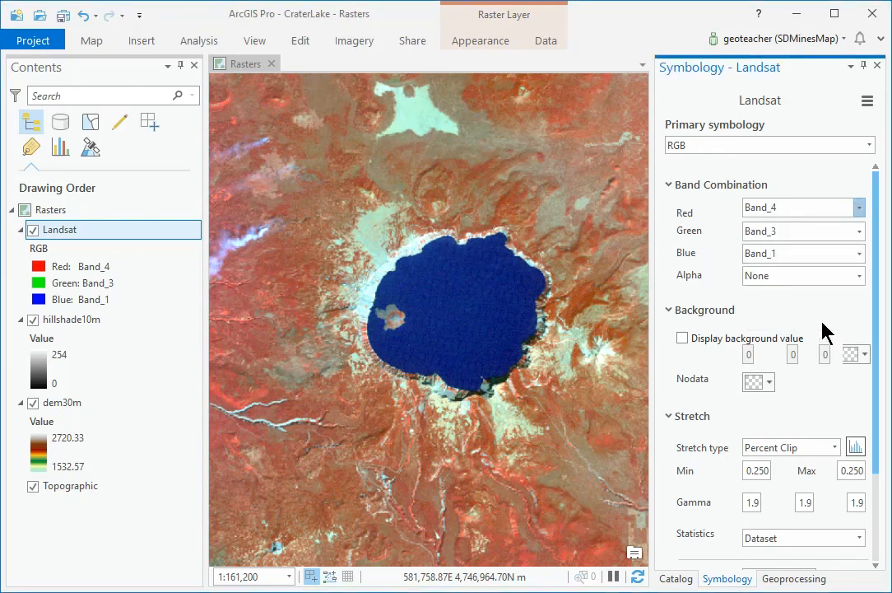
left_click(858, 231)
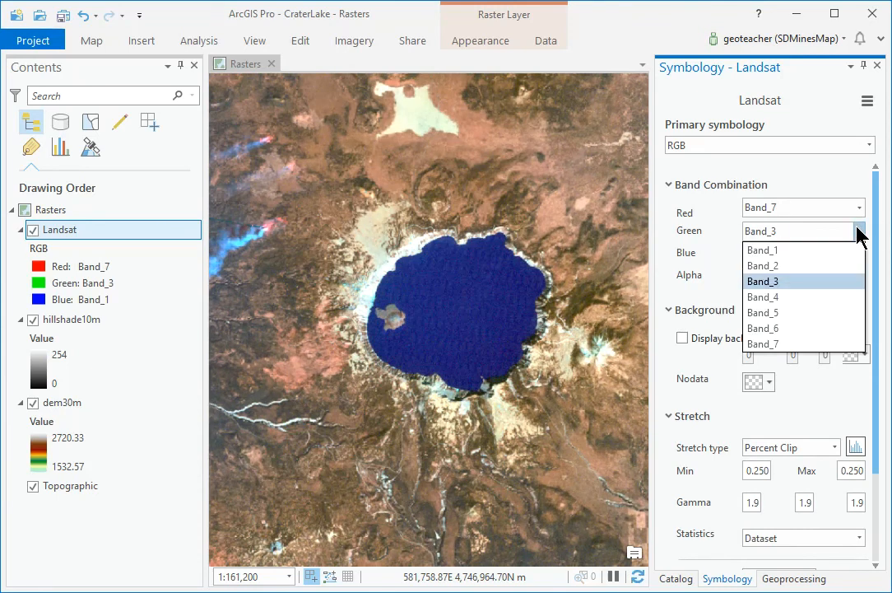
left_click(840, 297)
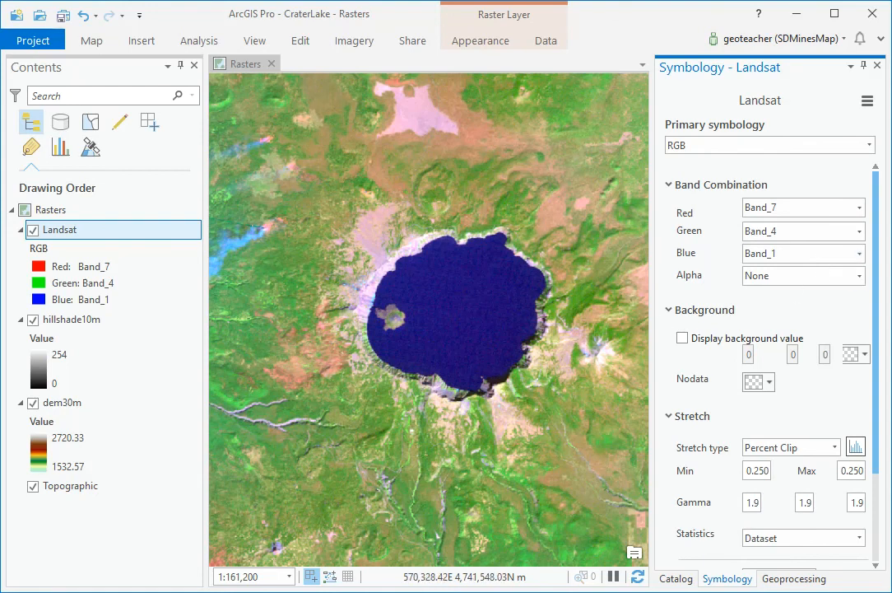
- Calculate an NDVI layer from the Landsat image with near infrared band index 4 and red band index 3
left_click(354, 42)
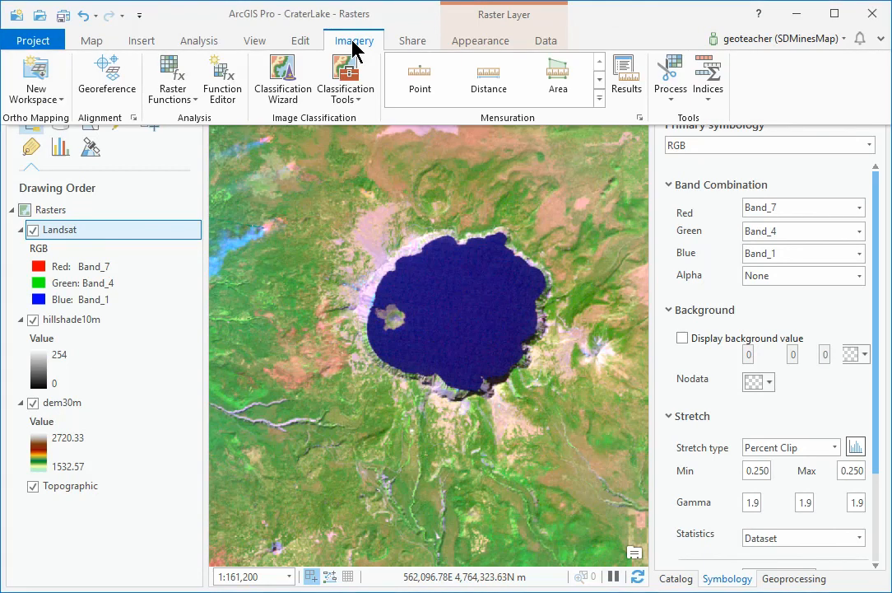
left_click(705, 99)
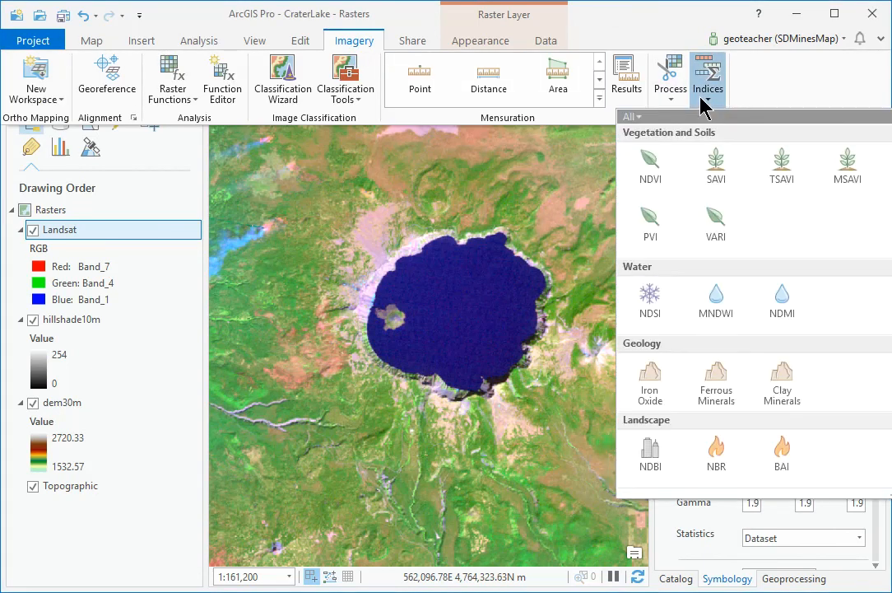
left_click(656, 172)
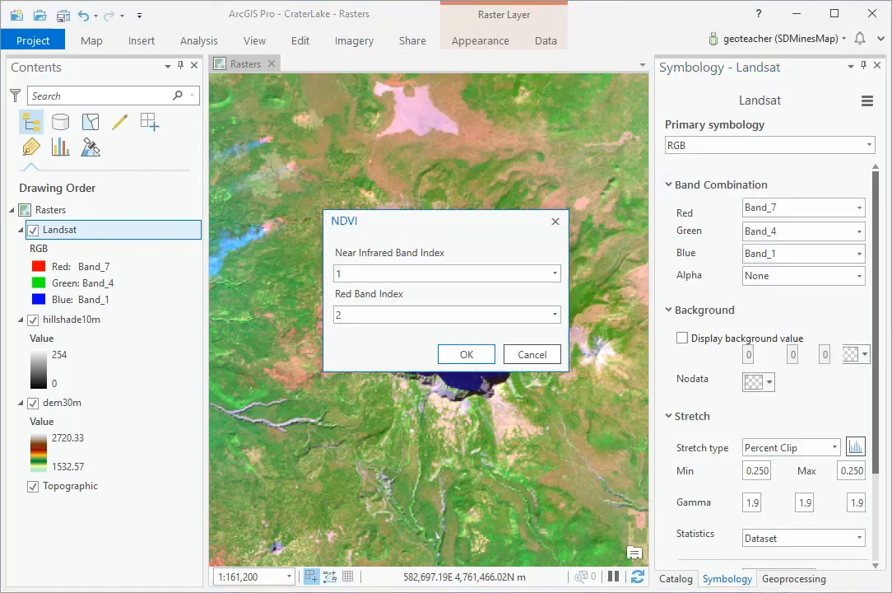
left_click(556, 276)
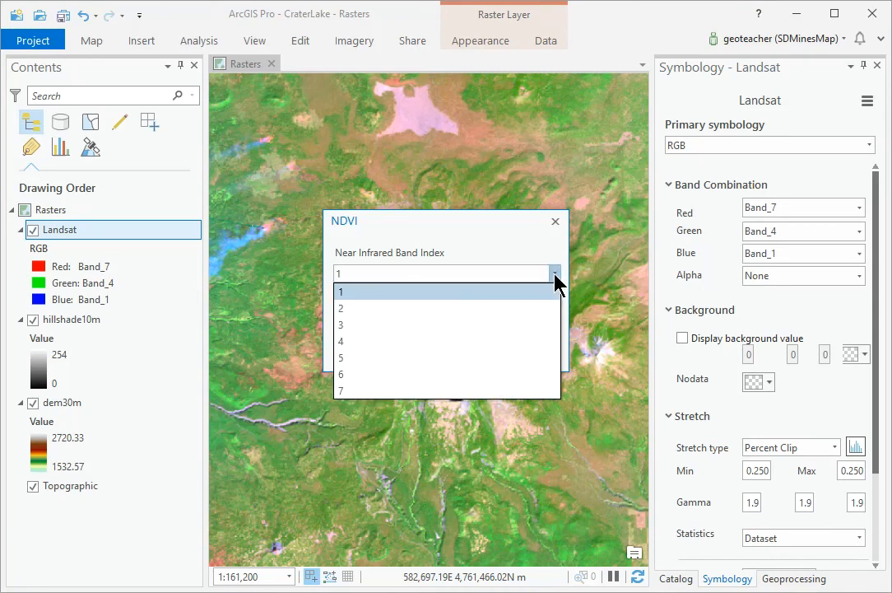
left_click(460, 349)
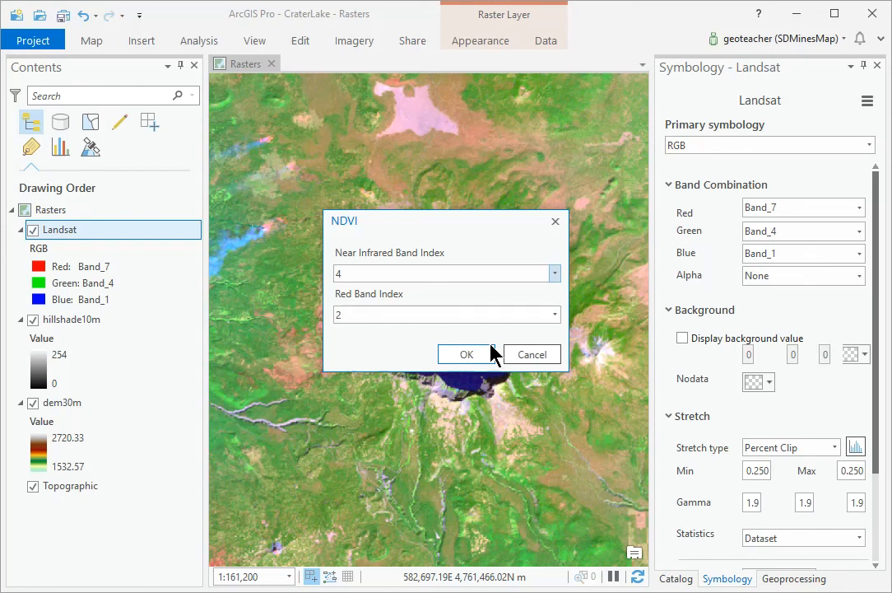
left_click(550, 316)
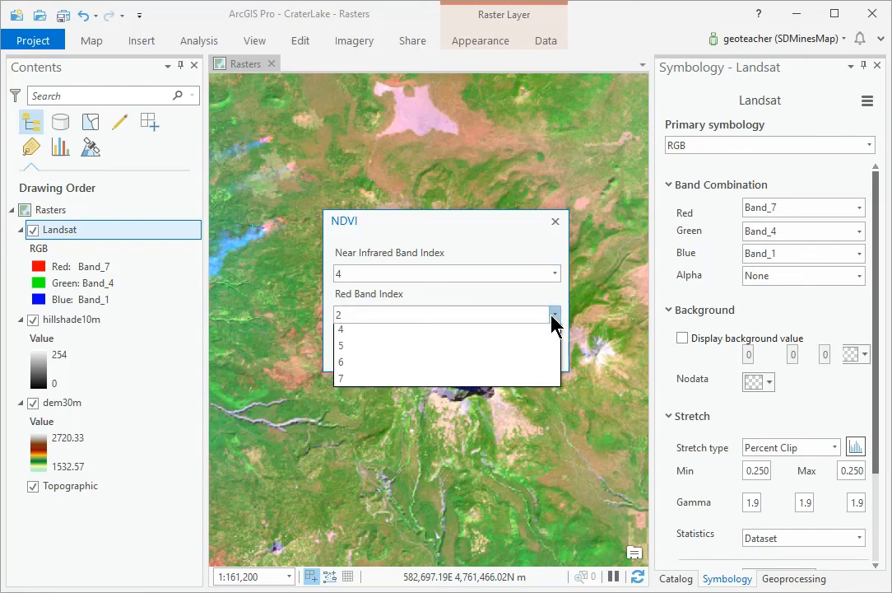
left_click(501, 367)
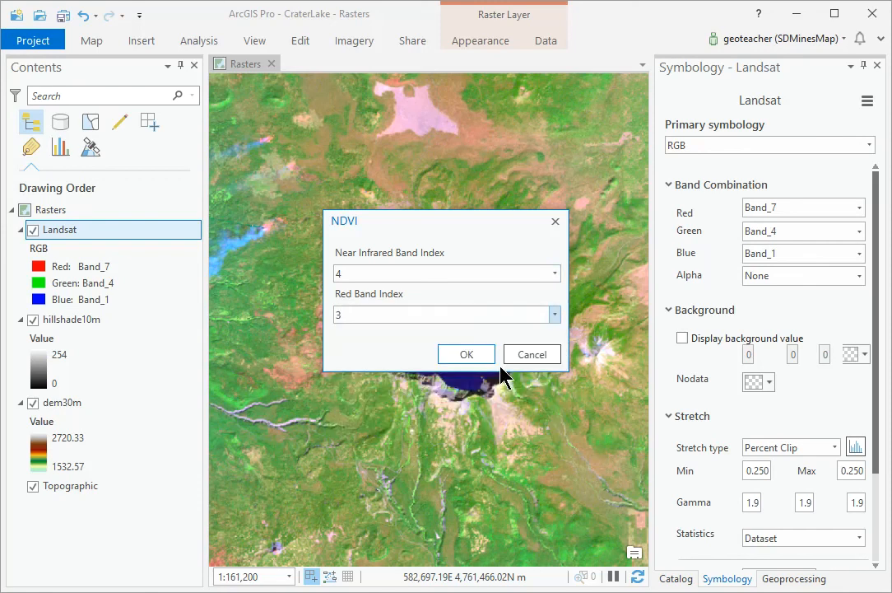
left_click(467, 355)
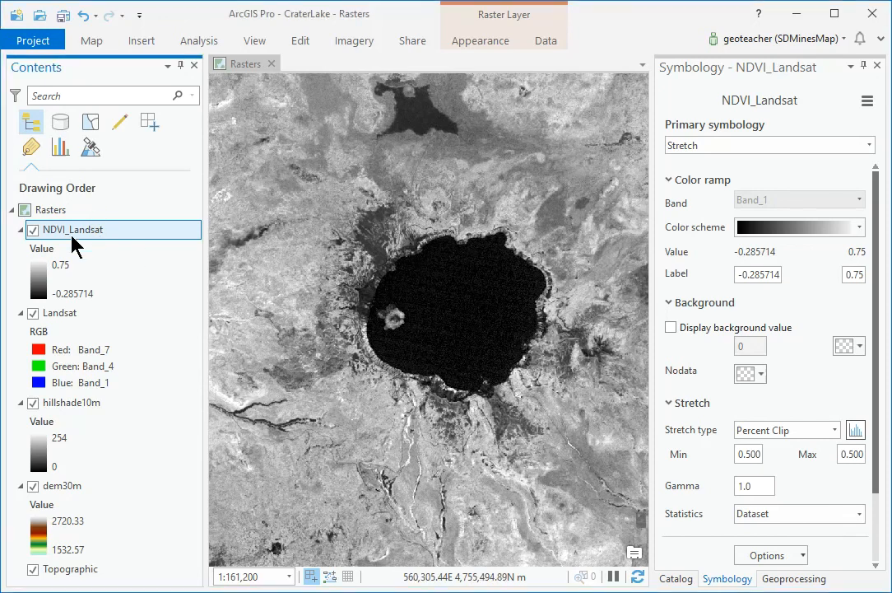
- Remove the NDVI_Landsat layer from the Rasters map and save the project
right_click(92, 240)
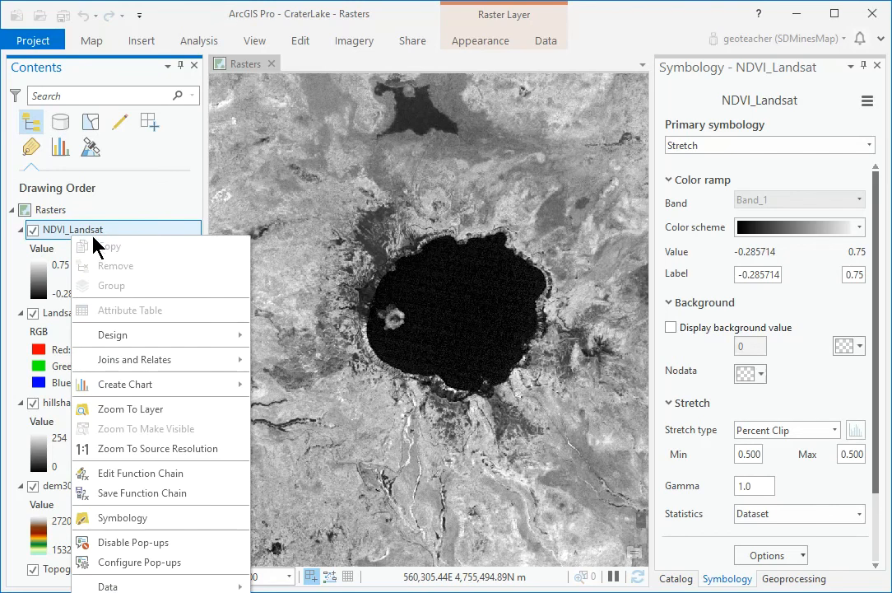
left_click(130, 267)
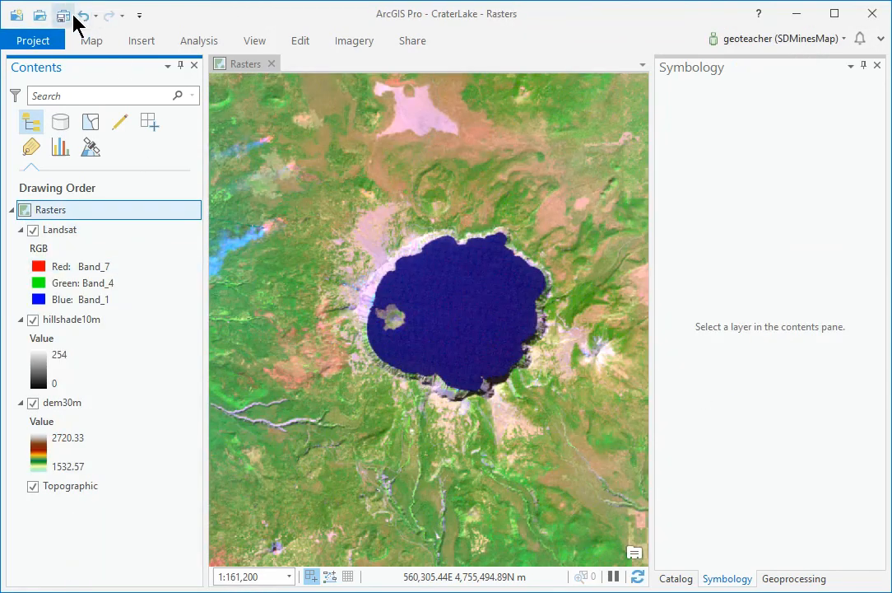
left_click(63, 15)
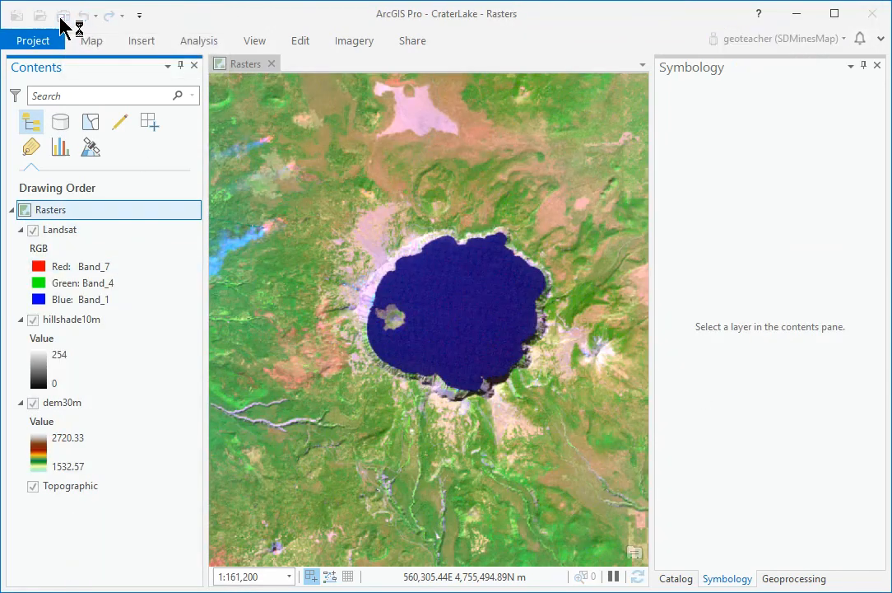